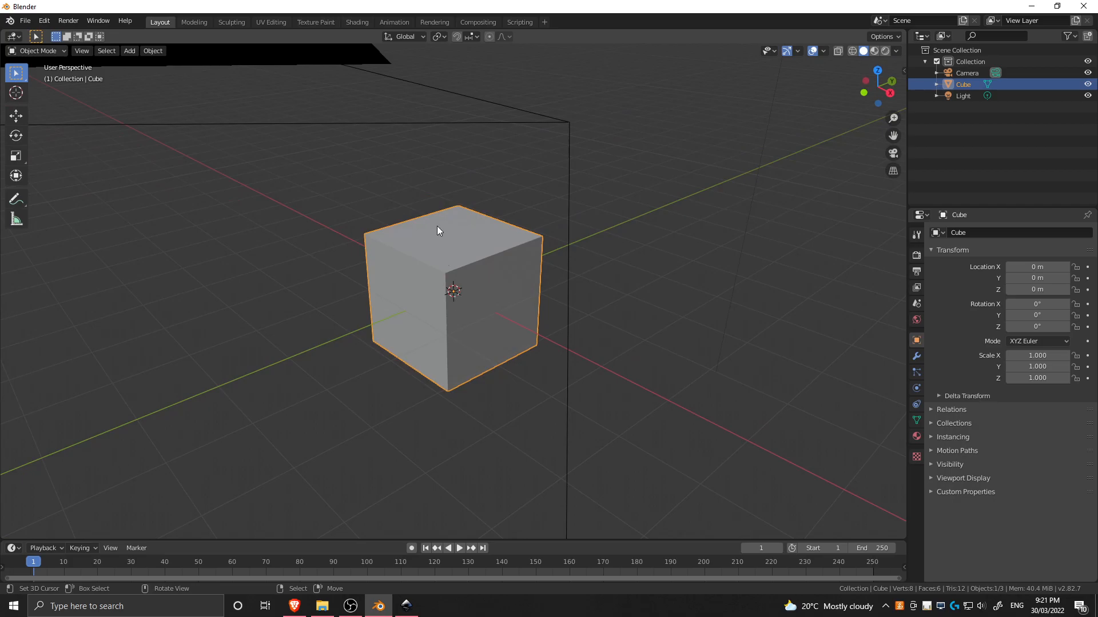
Step: Scale the default cube to 0.2 on the X, Y and Z axes
middle_drag(444, 278, 517, 286)
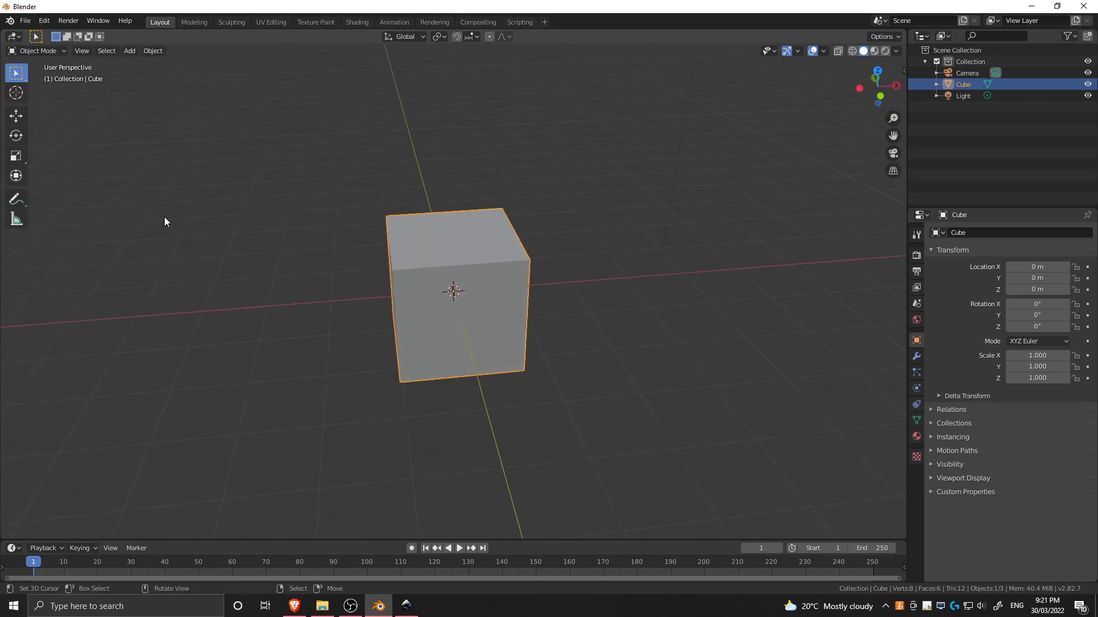
scroll(443, 381, up, 3)
scroll(444, 380, down, 2)
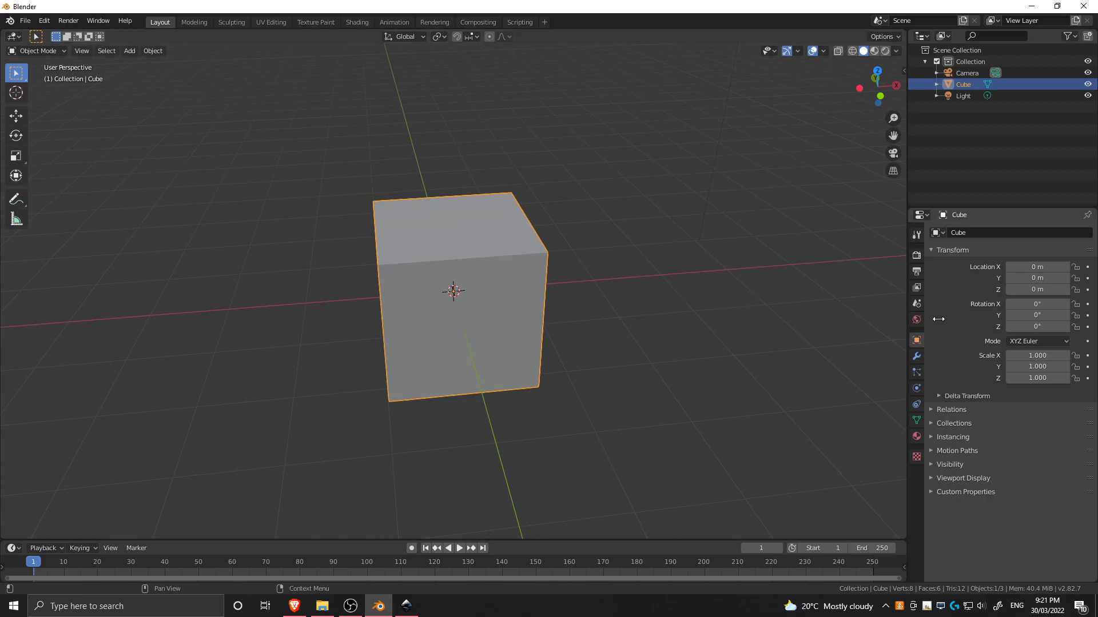
scroll(453, 314, up, 3)
click(1045, 356)
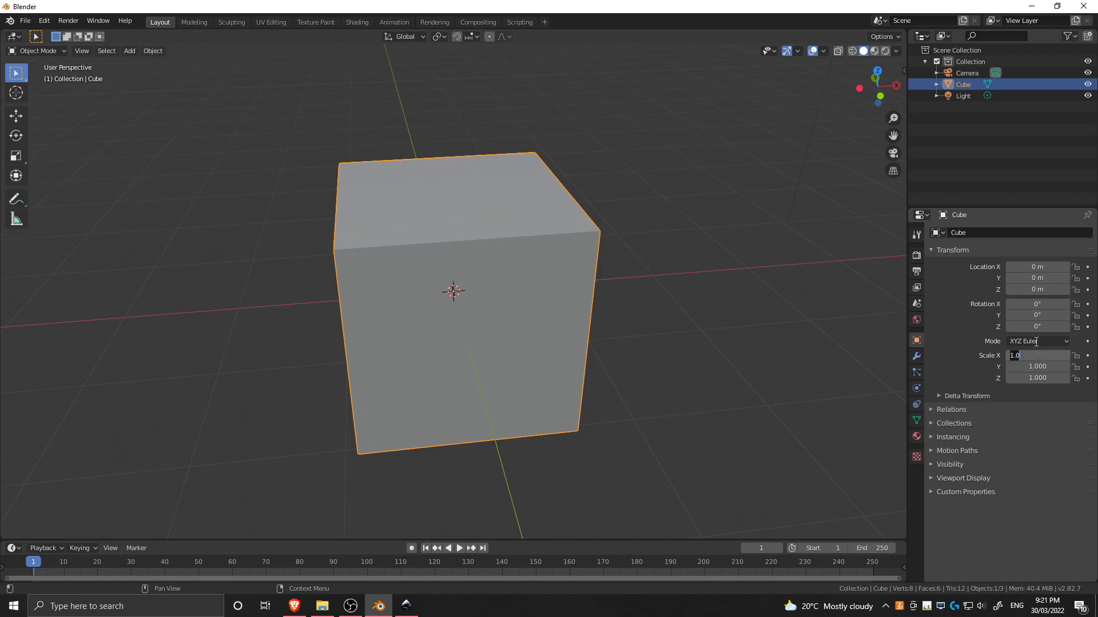
text(0.2)
key(Return)
click(1047, 365)
text(0.2)
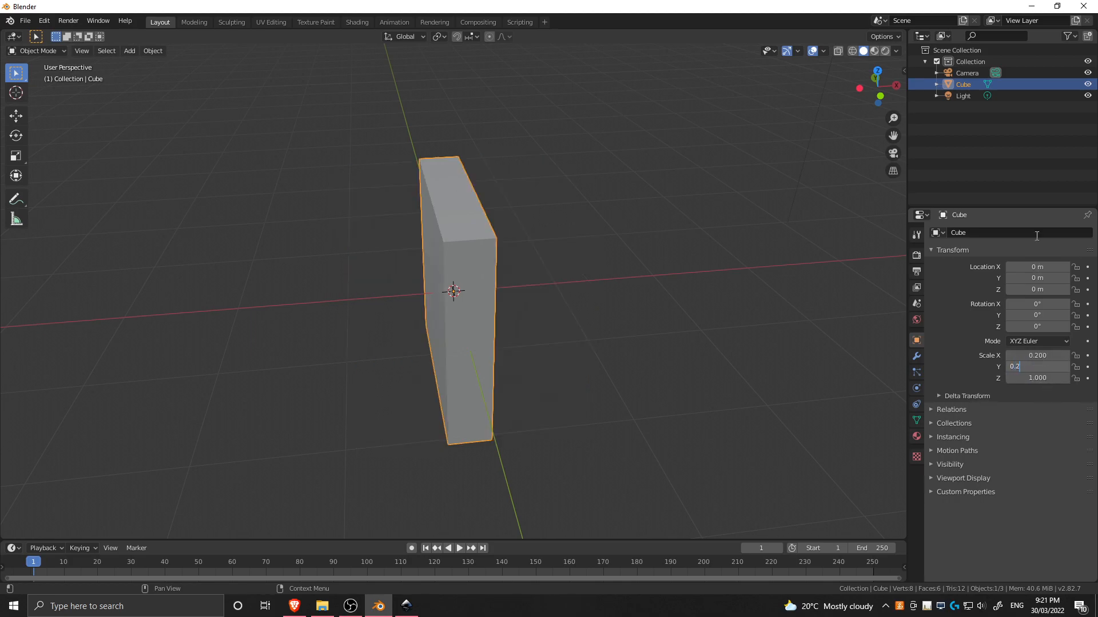
key(Return)
click(1036, 378)
text(0.2)
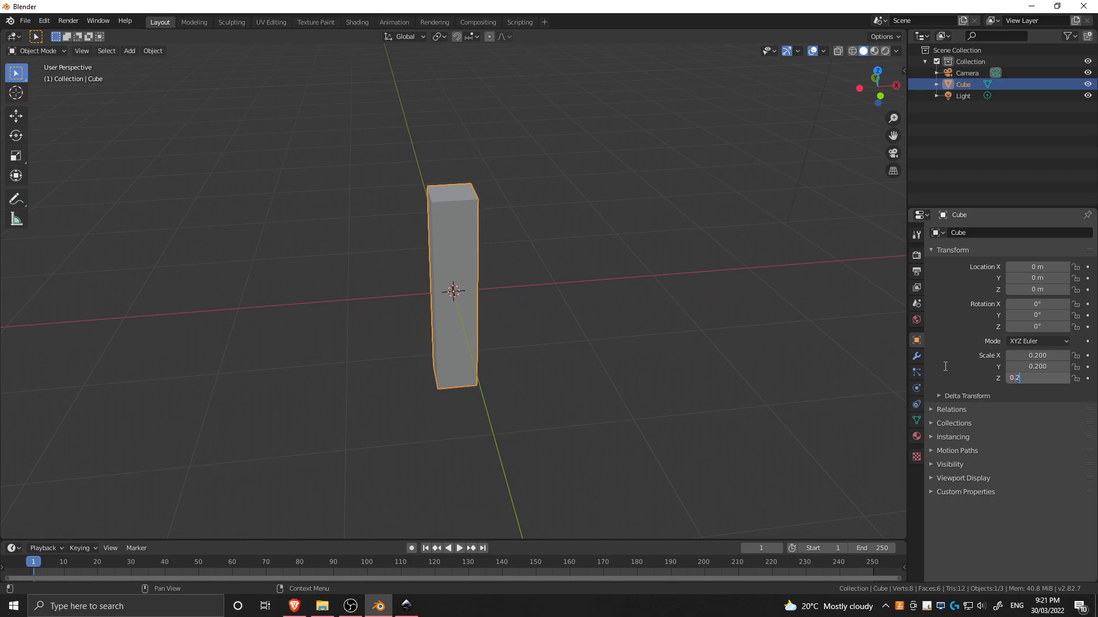
key(Return)
scroll(428, 311, up, 5)
middle_drag(420, 339, 455, 338)
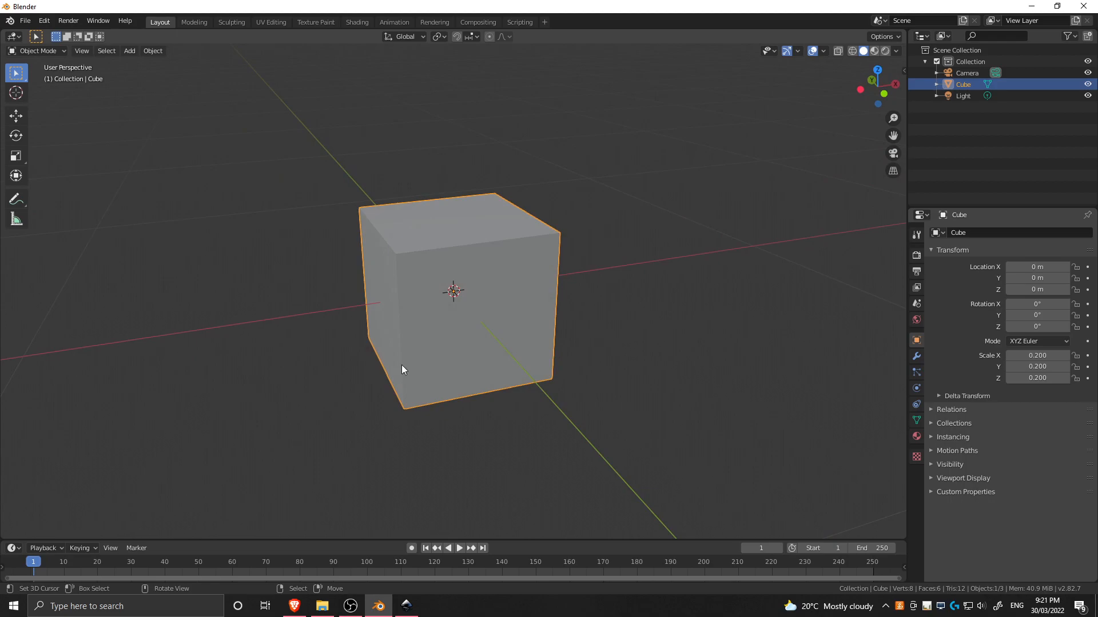
Step: Rename the cube object as "Max Size"
double_click(964, 86)
text(Max Size)
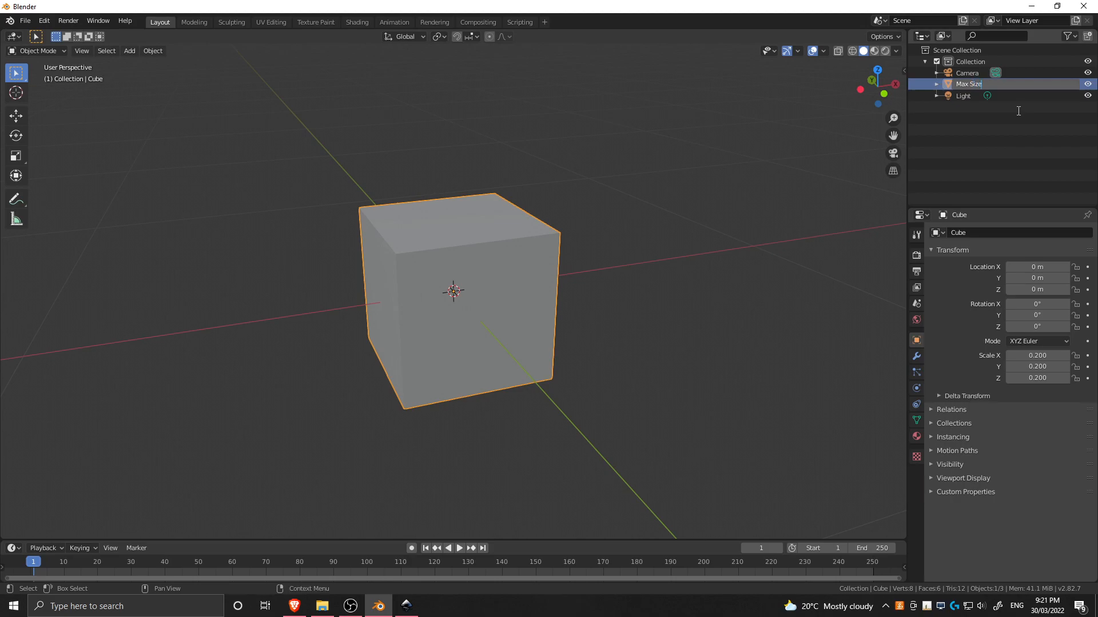
key(Return)
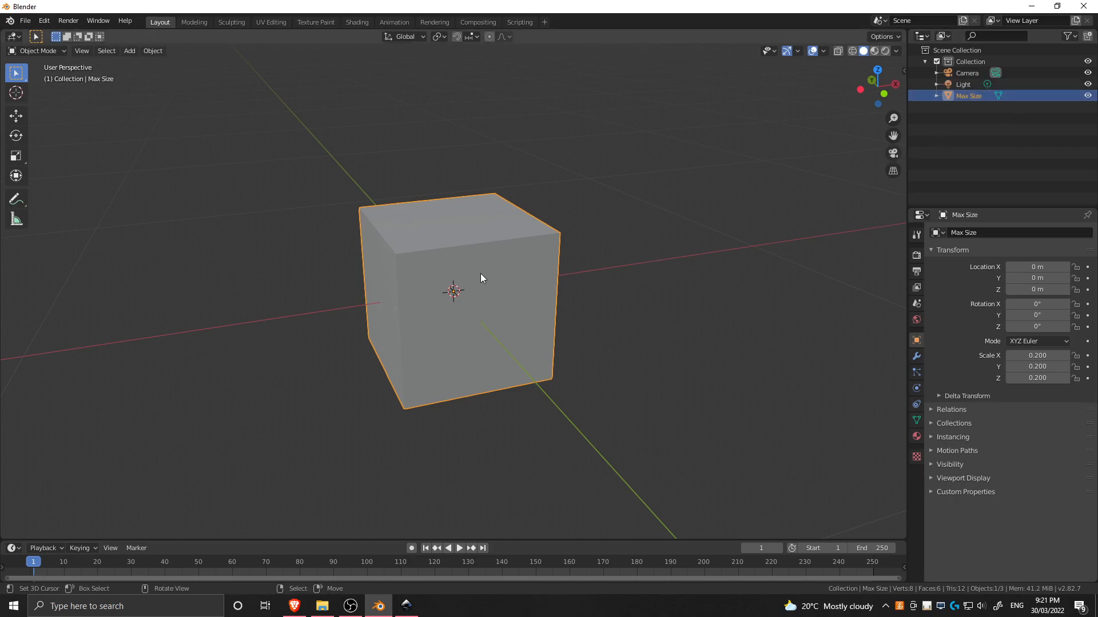
Step: Lower the Max Size cube along the global Z axis by about 0.51 m
key(g)
key(z)
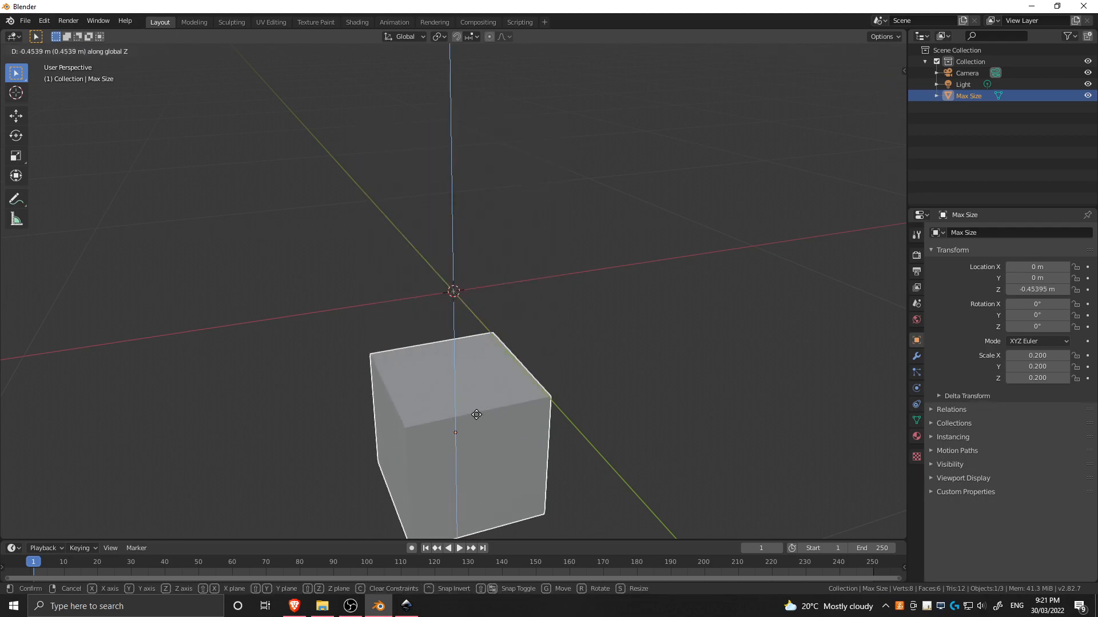
click(477, 421)
middle_drag(477, 421, 520, 396)
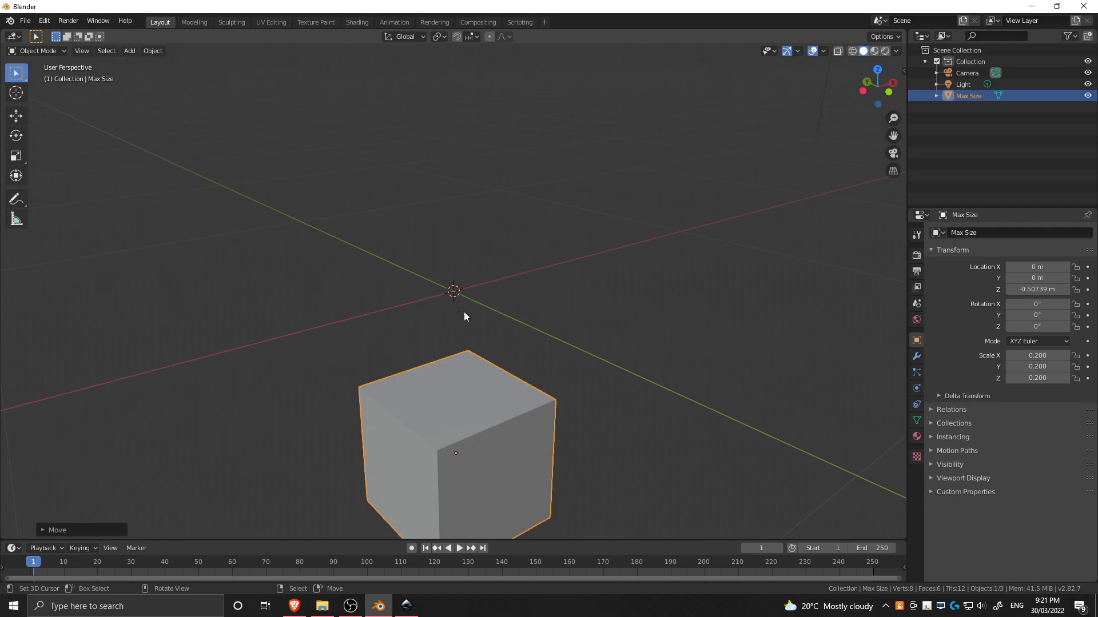
key(g)
key(z)
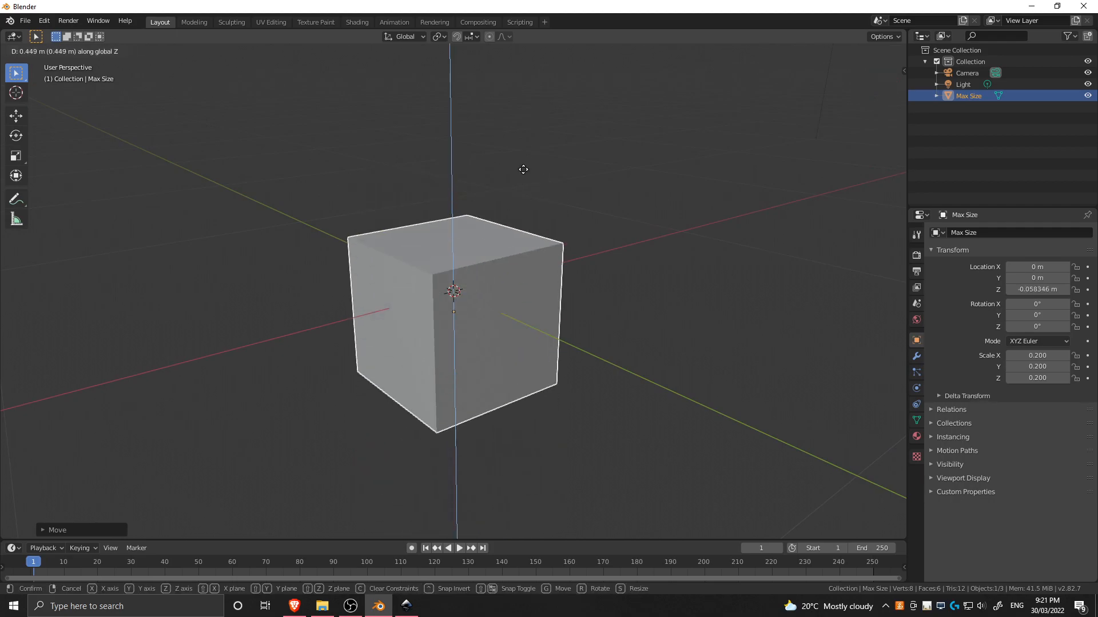
right_click(530, 126)
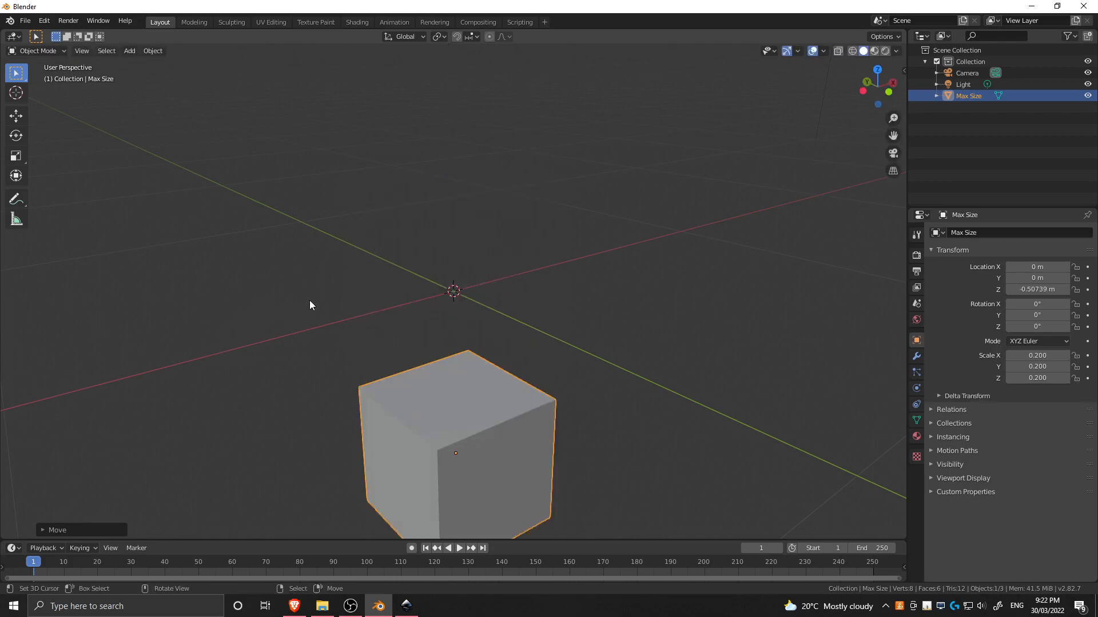
Step: Add a UV sphere mesh at the world origin
key(shift+a)
mouse_move(443, 270)
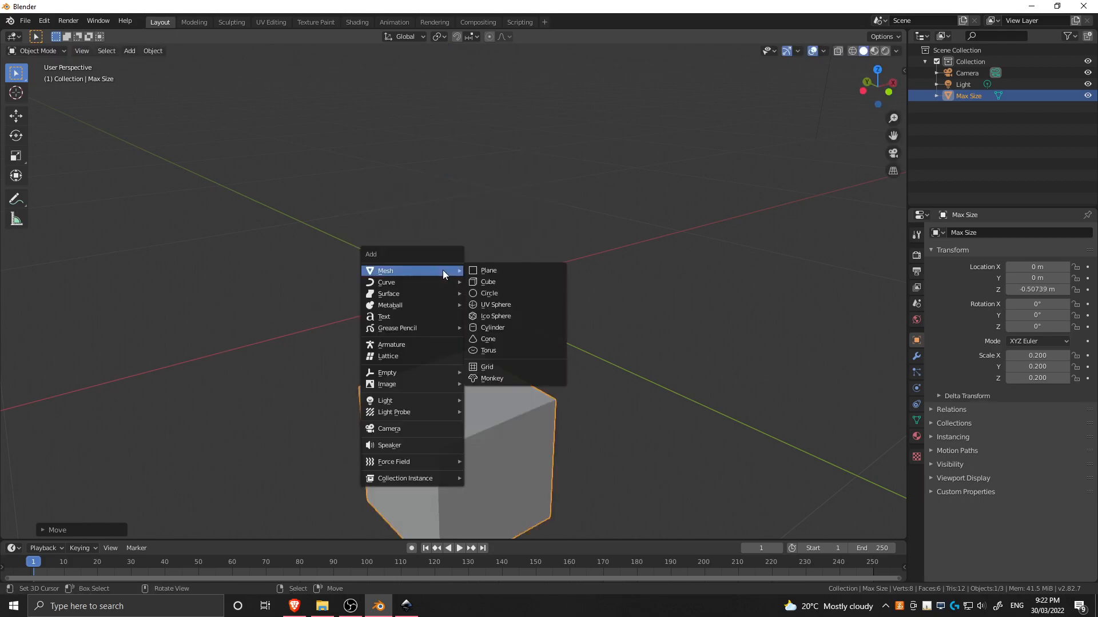
click(493, 306)
scroll(400, 297, down, 4)
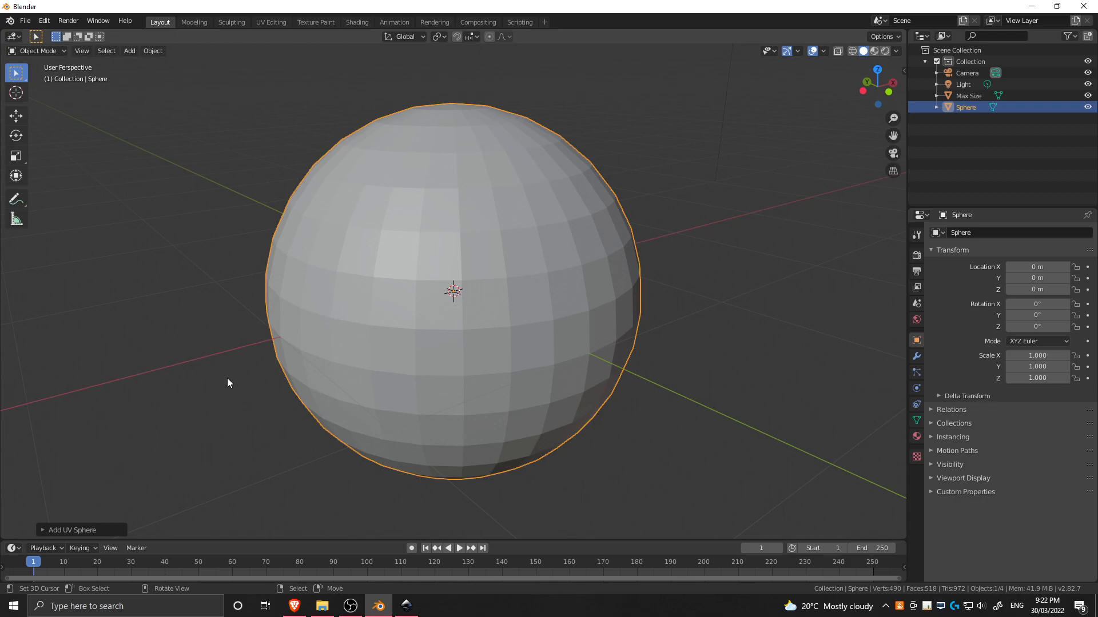
Step: Set the sphere's scale to 0.06 on the X, Y and Z axes
click(1037, 355)
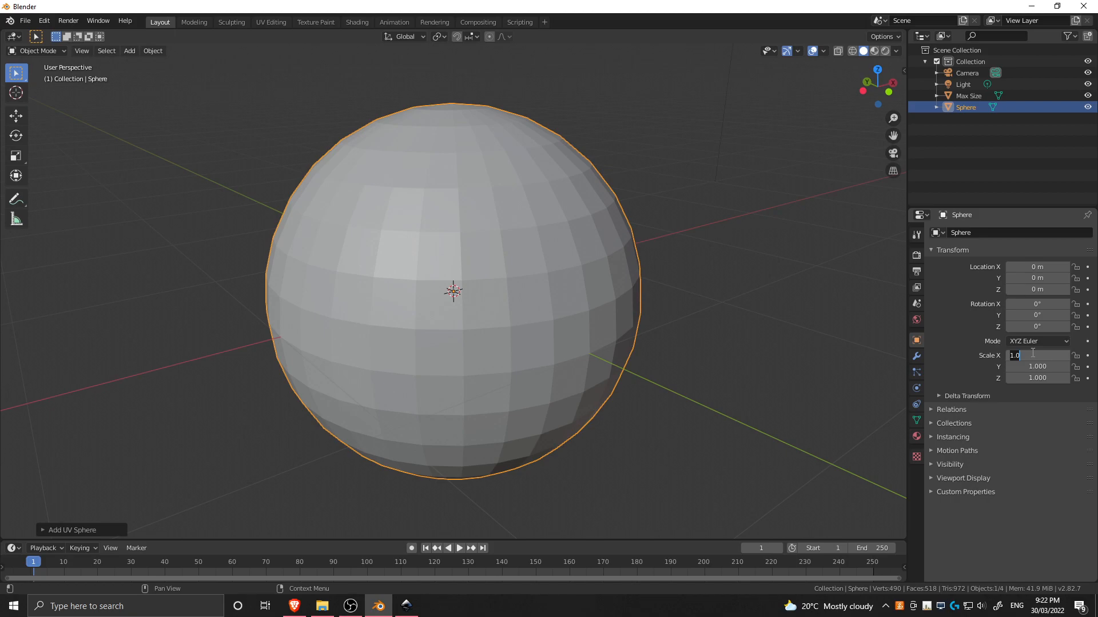
text(0.06)
key(Return)
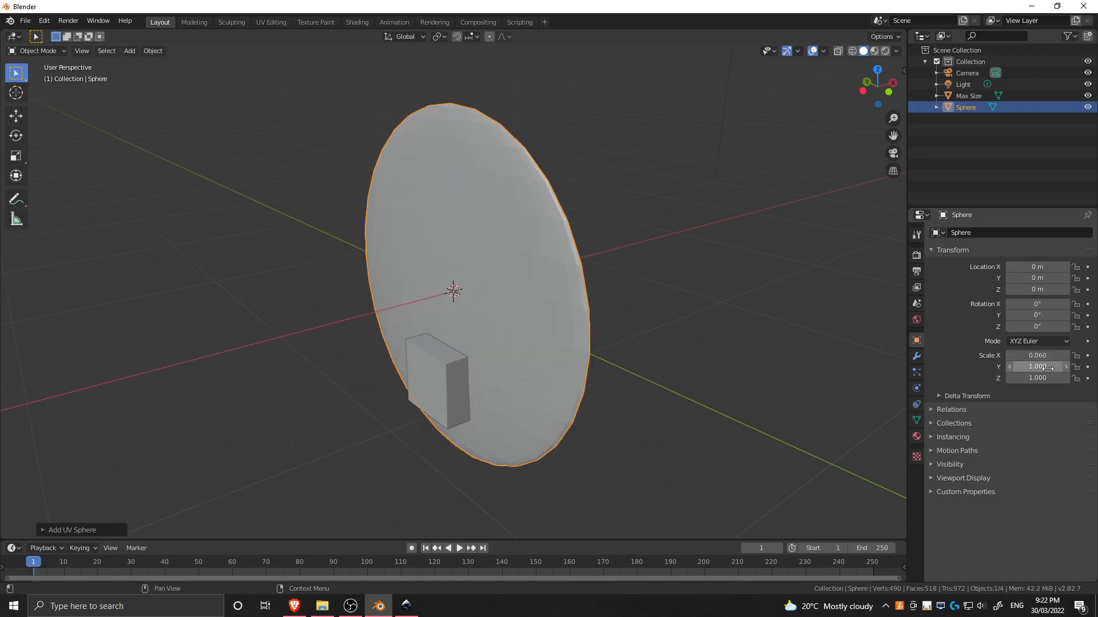
click(1048, 369)
text(0.06)
key(Return)
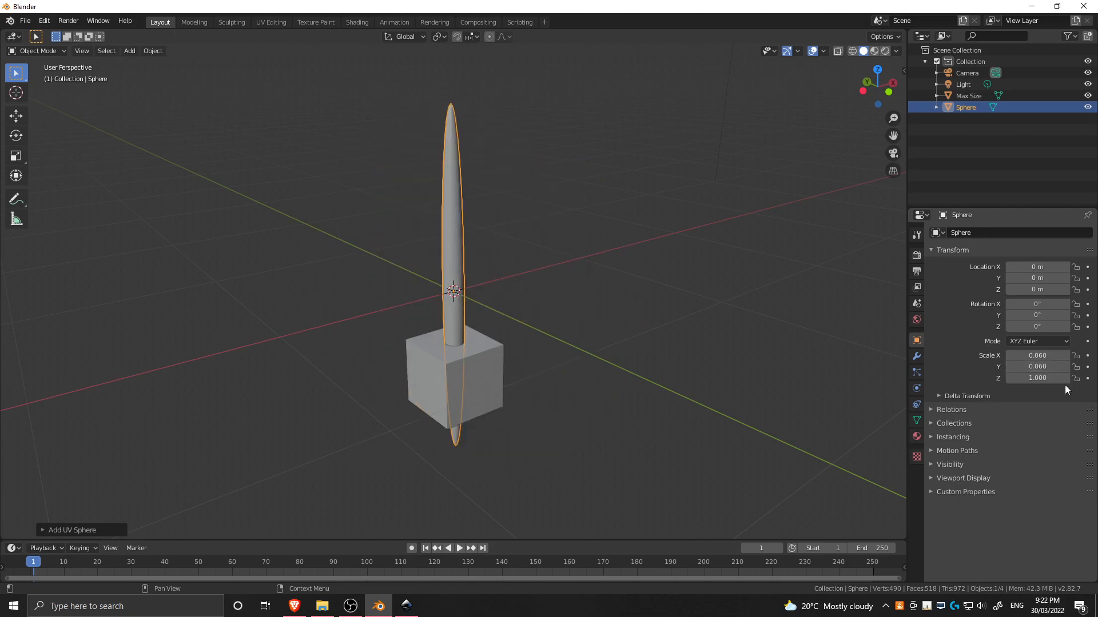
click(1043, 378)
text(.06)
key(Return)
Step: Raise the sphere along the global Z axis by about 0.49 m, above the cube
scroll(456, 392, up, 2)
mouse_move(445, 376)
middle_down()
mouse_move(484, 355)
mouse_move(409, 395)
mouse_move(447, 383)
middle_up()
key(g)
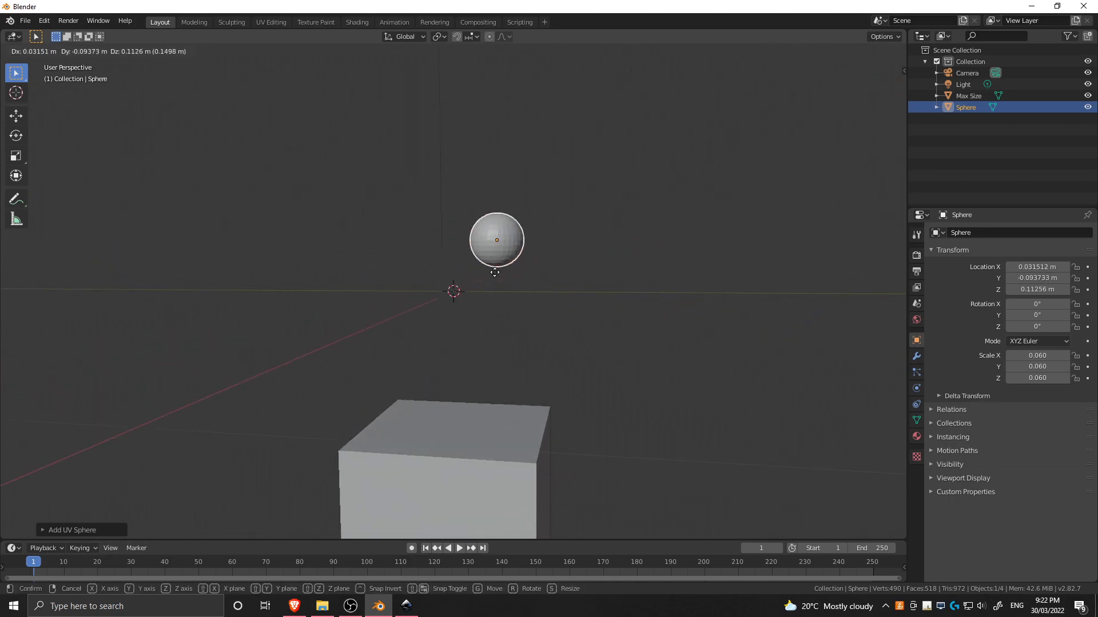
key(z)
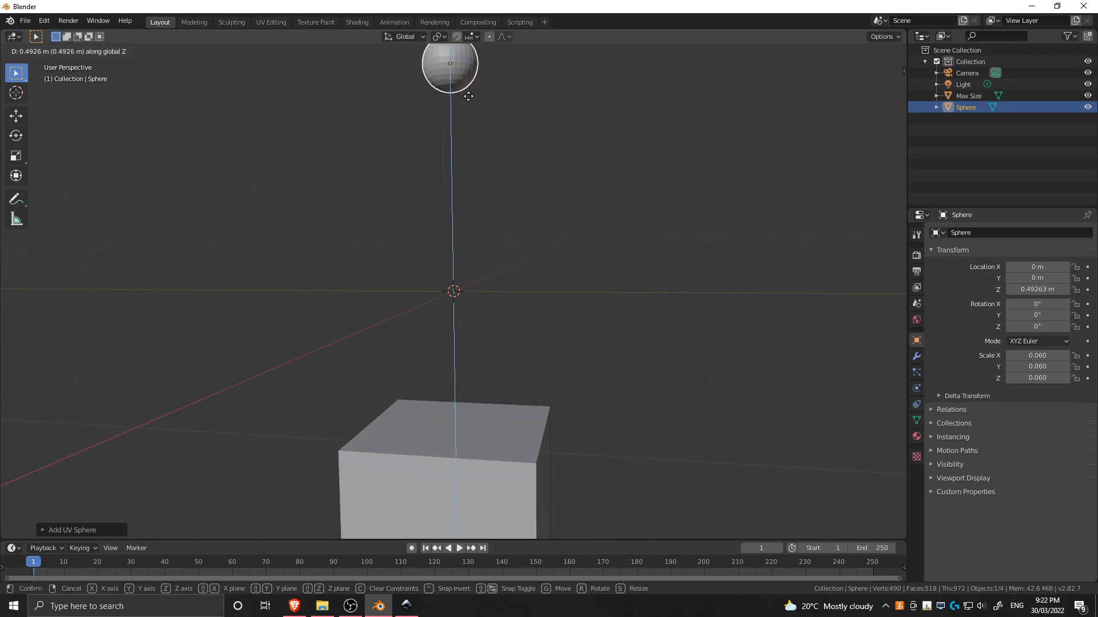
click(440, 109)
middle_drag(426, 152, 499, 207)
scroll(500, 208, down, 4)
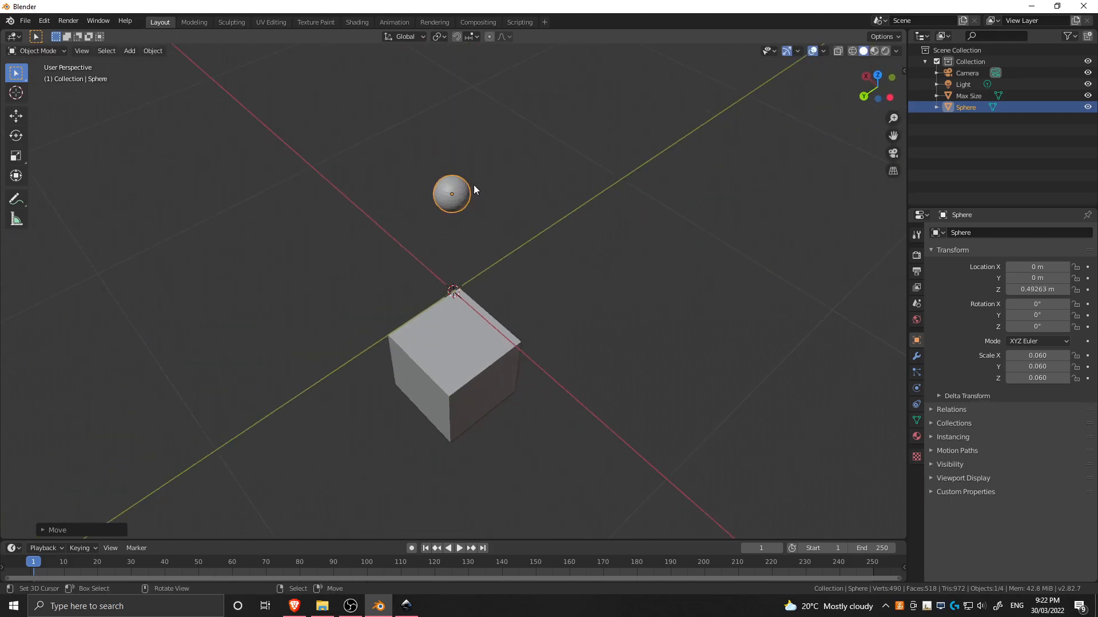
Step: Place the 3D cursor on the Max Size cube, then select the cube and copy it
shift+right_click(473, 408)
click(443, 347)
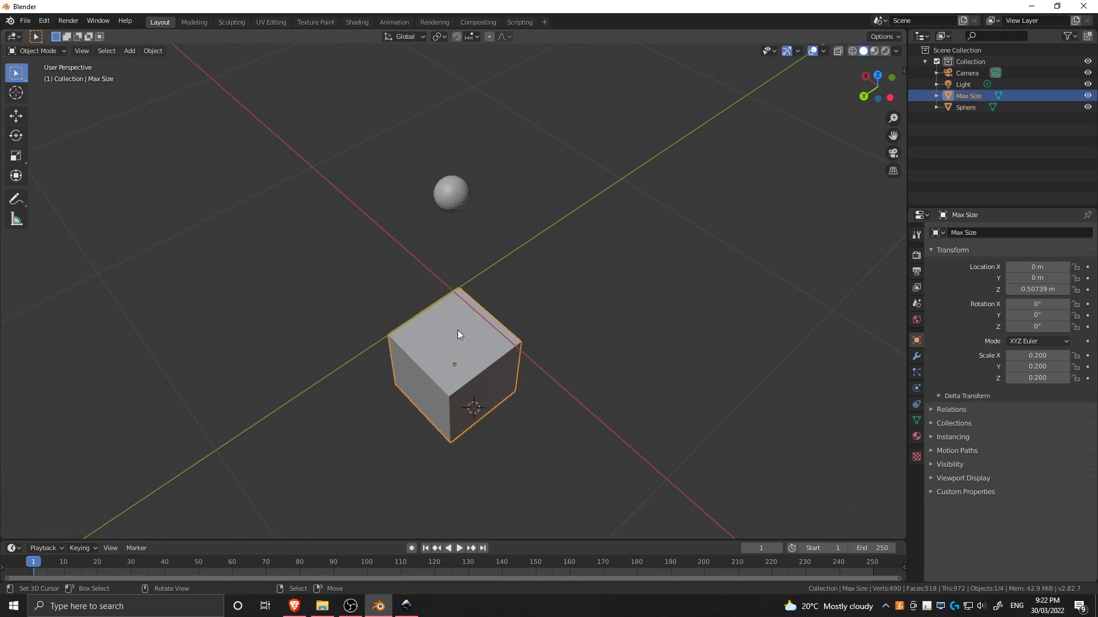
key(ctrl+c)
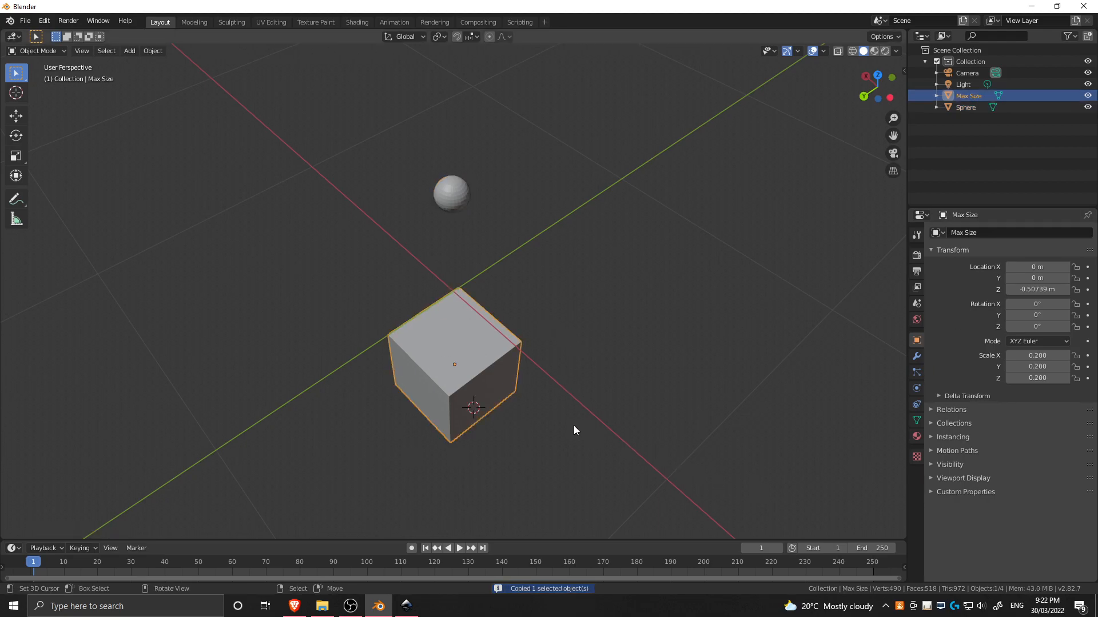
key(Home)
middle_drag(495, 469, 555, 434)
middle_drag(439, 465, 489, 461)
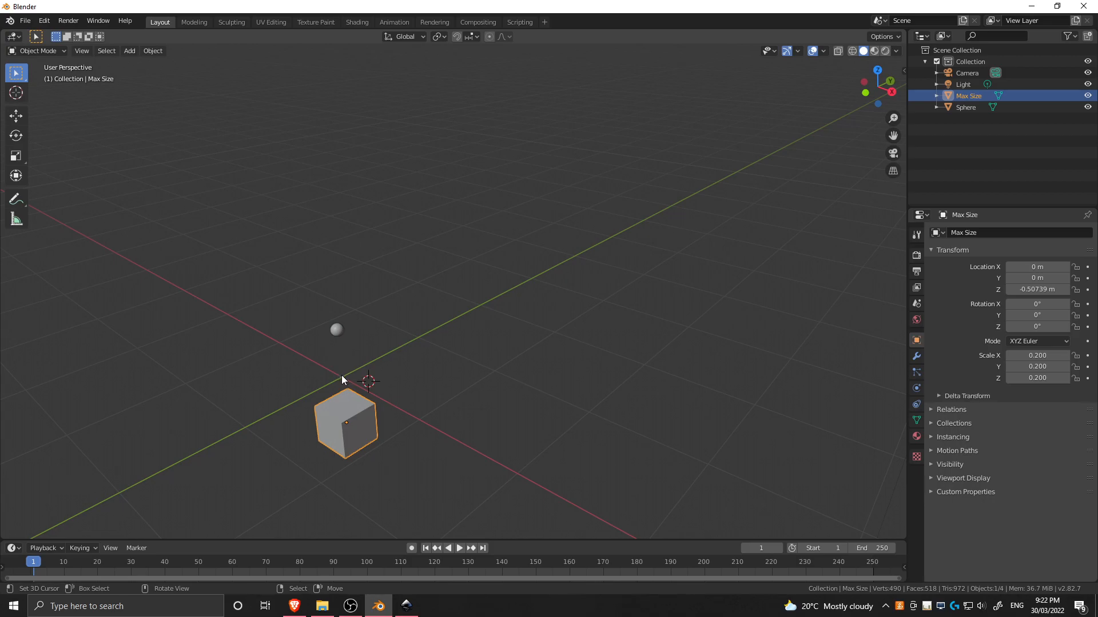
key(s)
right_click(343, 421)
middle_drag(337, 421, 375, 441)
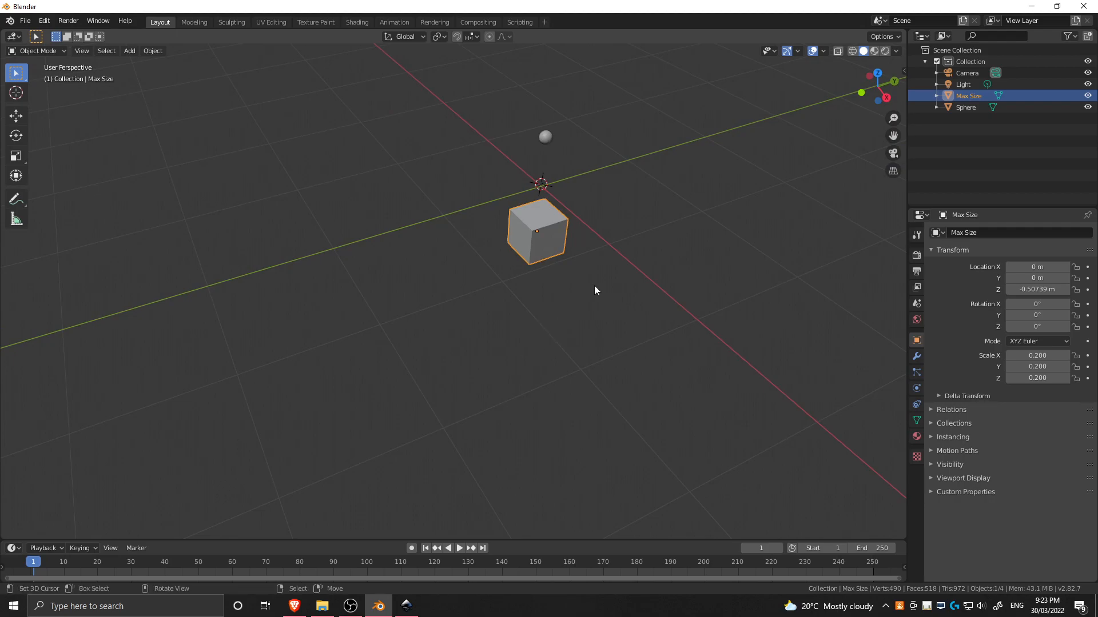
Step: Try the 3D cursor at several points around the cube, return it to the world origin and copy the cube again
shift+right_click(616, 288)
middle_drag(616, 288, 638, 270)
shift+right_click(351, 257)
shift+right_click(567, 204)
shift+right_drag(573, 231, 240, 173)
key(ctrl+c)
Step: Add a cylinder mesh at the world origin, between the cube and the sphere
scroll(504, 262, down, 7)
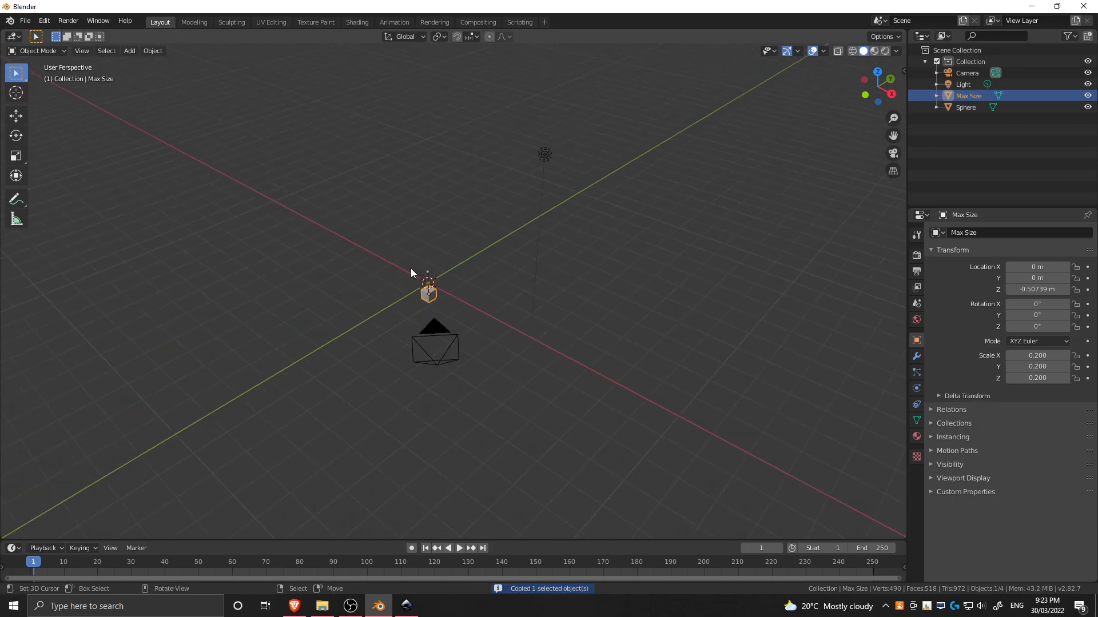
scroll(276, 347, up, 6)
key(KP_0)
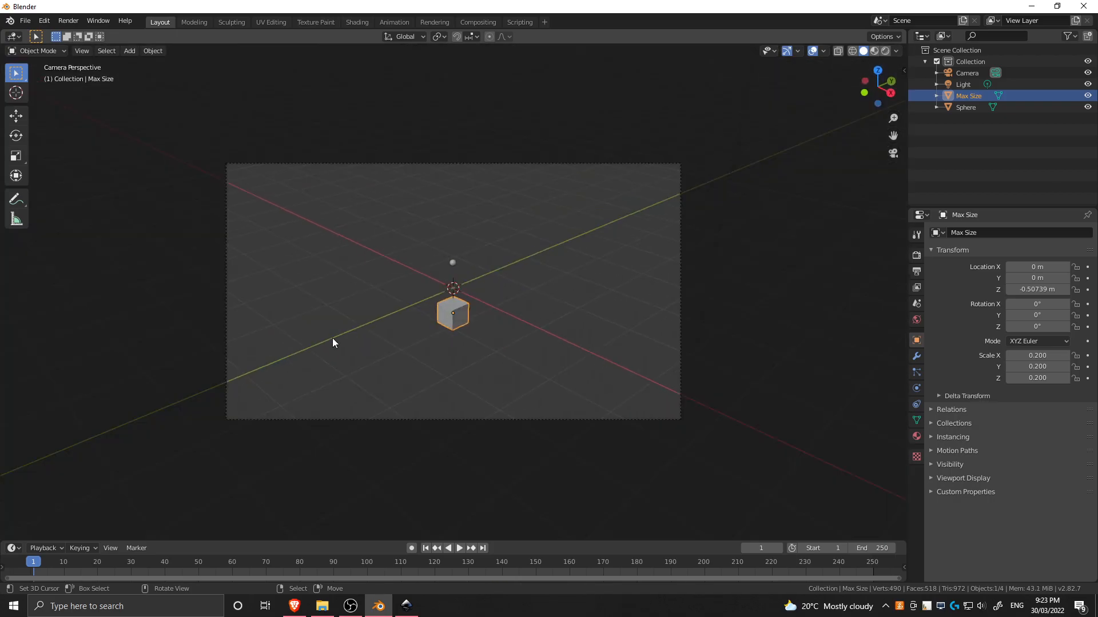
scroll(455, 309, up, 6)
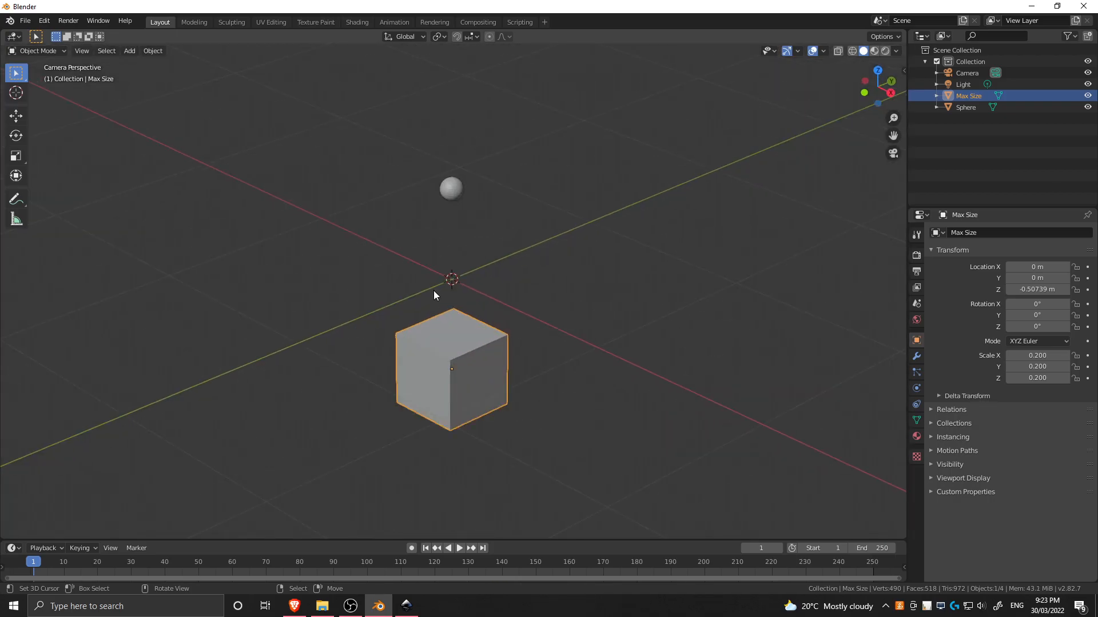
scroll(400, 320, down, 3)
middle_drag(364, 352, 291, 334)
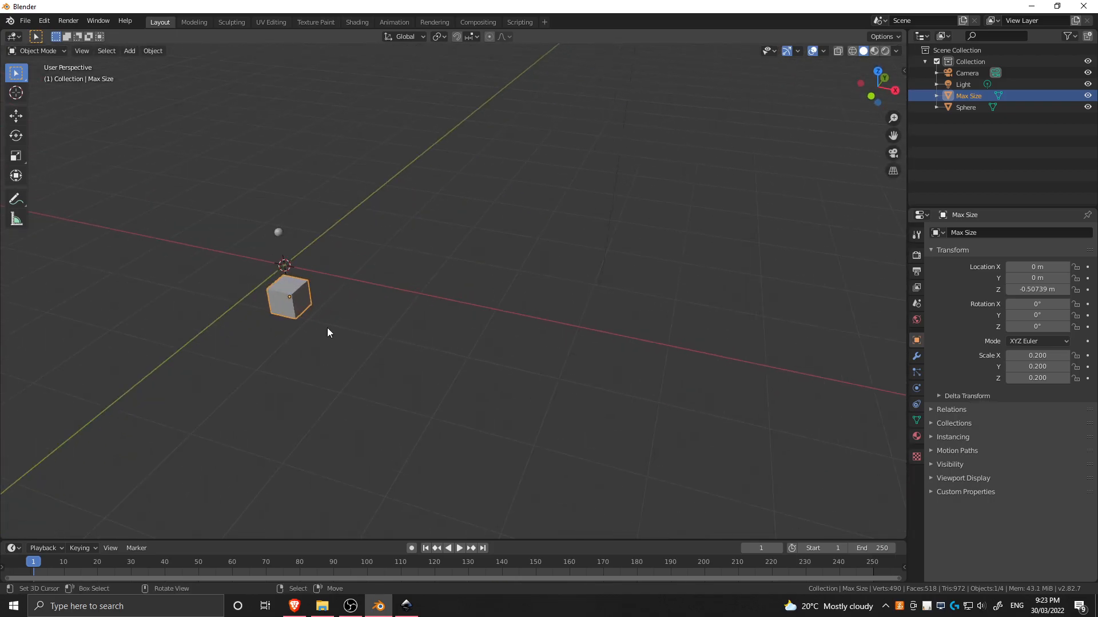
key(shift+a)
mouse_move(294, 328)
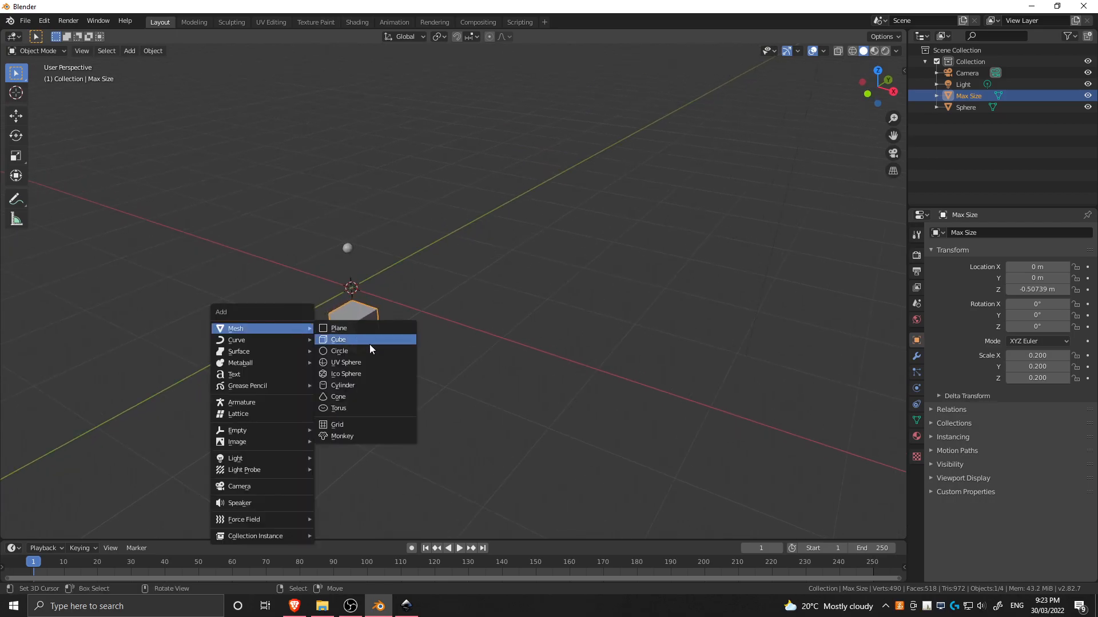
click(368, 387)
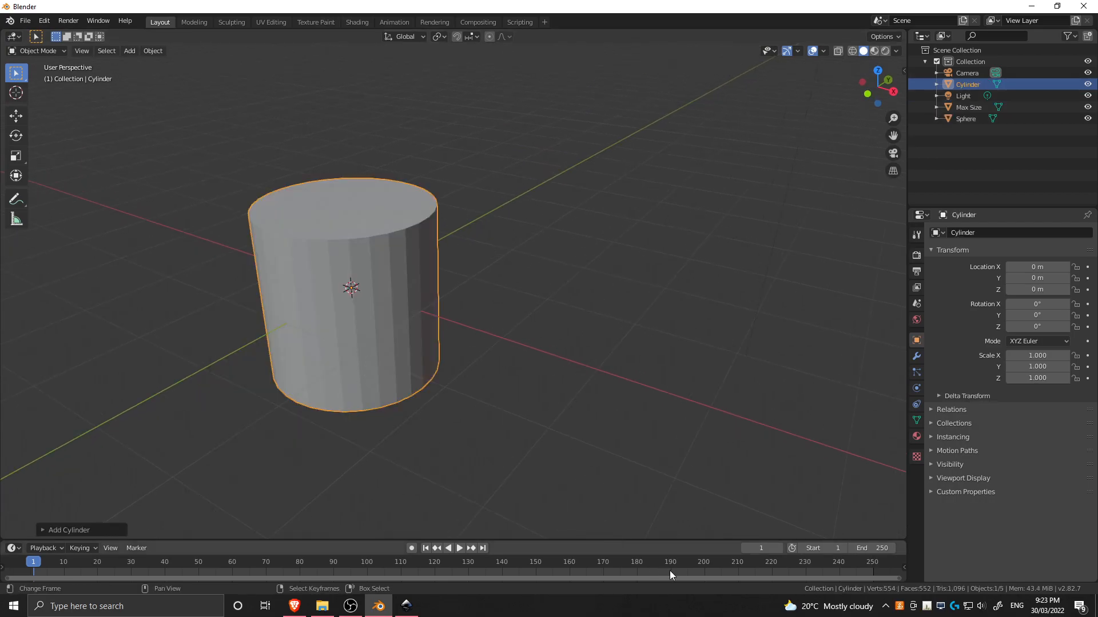
Step: Scale the cylinder down uniformly to about 0.168
key(s)
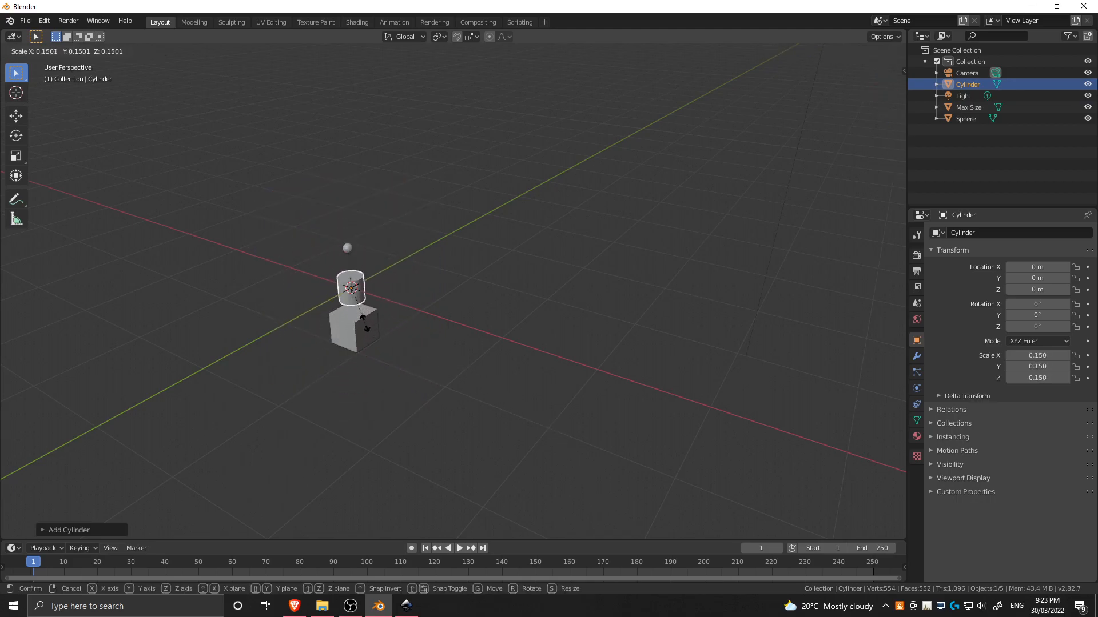
click(371, 330)
middle_drag(370, 325, 383, 369)
shift+middle_drag(255, 477, 488, 384)
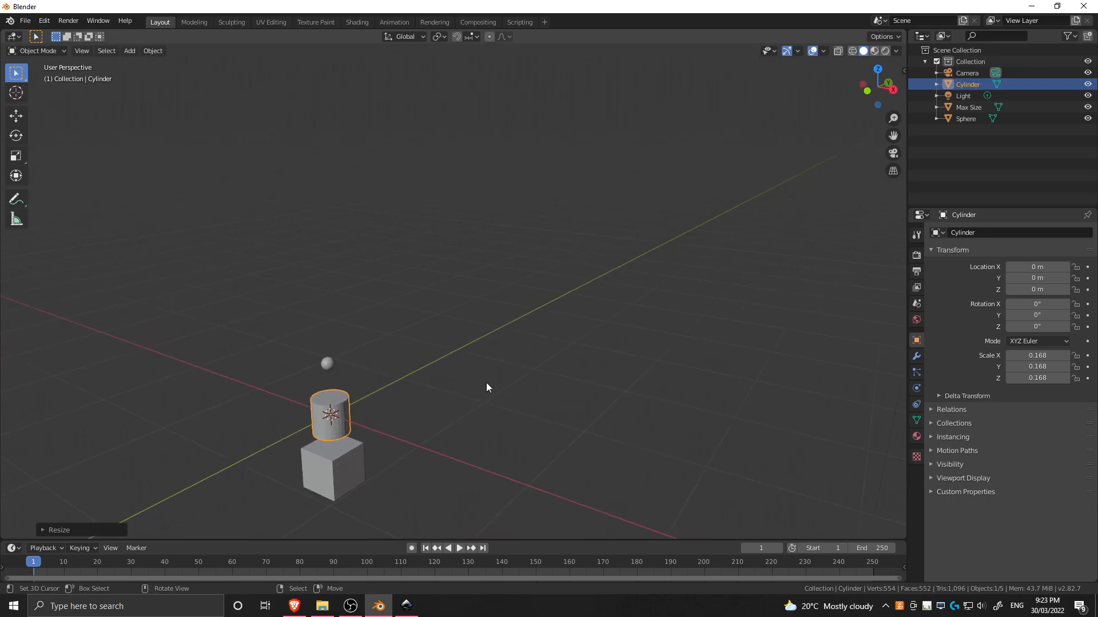
drag(893, 136, 896, 136)
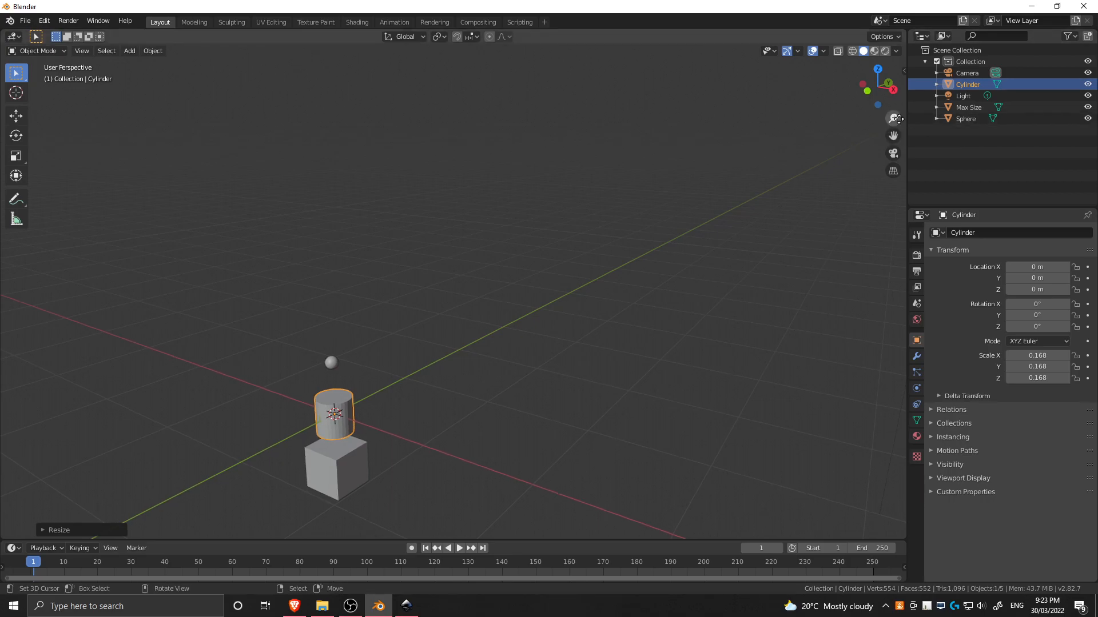
drag(379, 461, 413, 426)
click(332, 432)
click(335, 451)
key(g)
key(z)
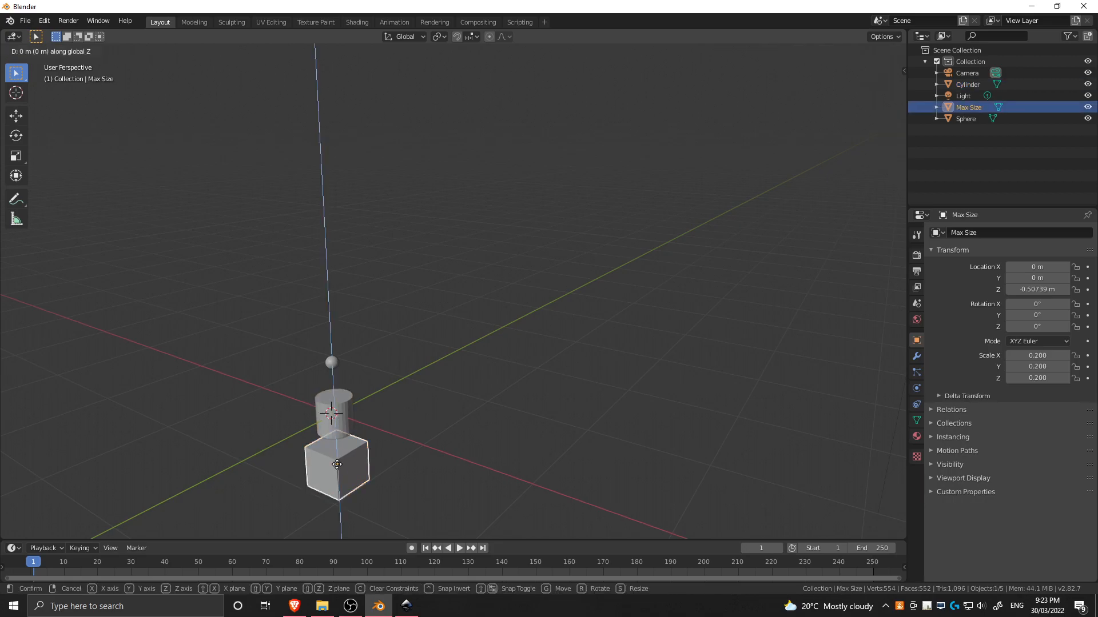
key(Escape)
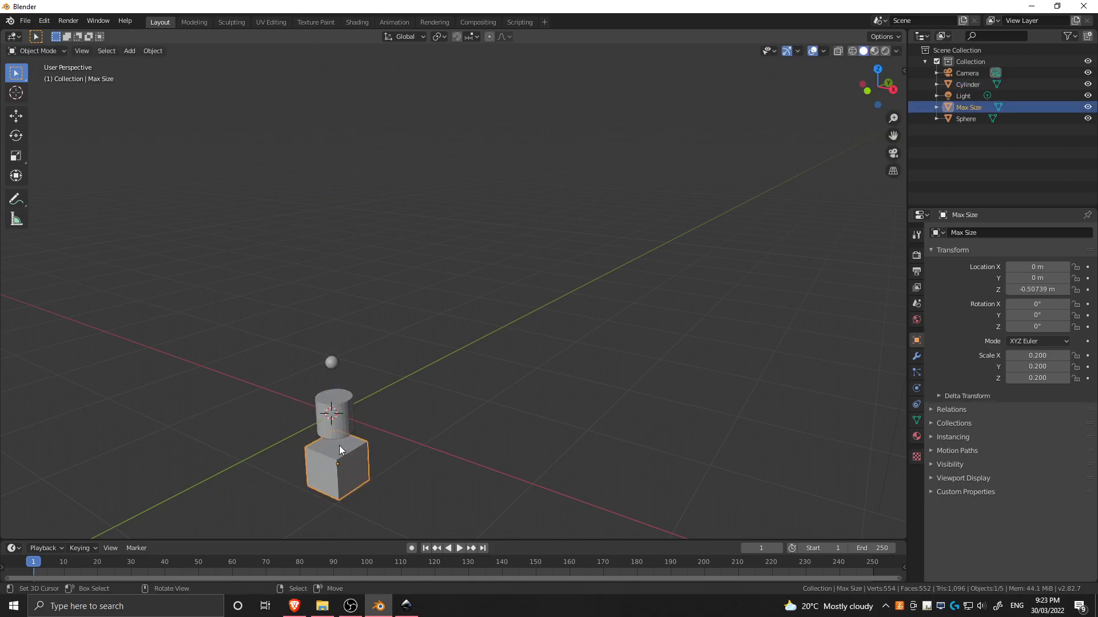
Step: Add a horizontal loop cut around the middle of the cylinder in Edit Mode and scale that ring outward to form a bulge
click(347, 400)
click(56, 51)
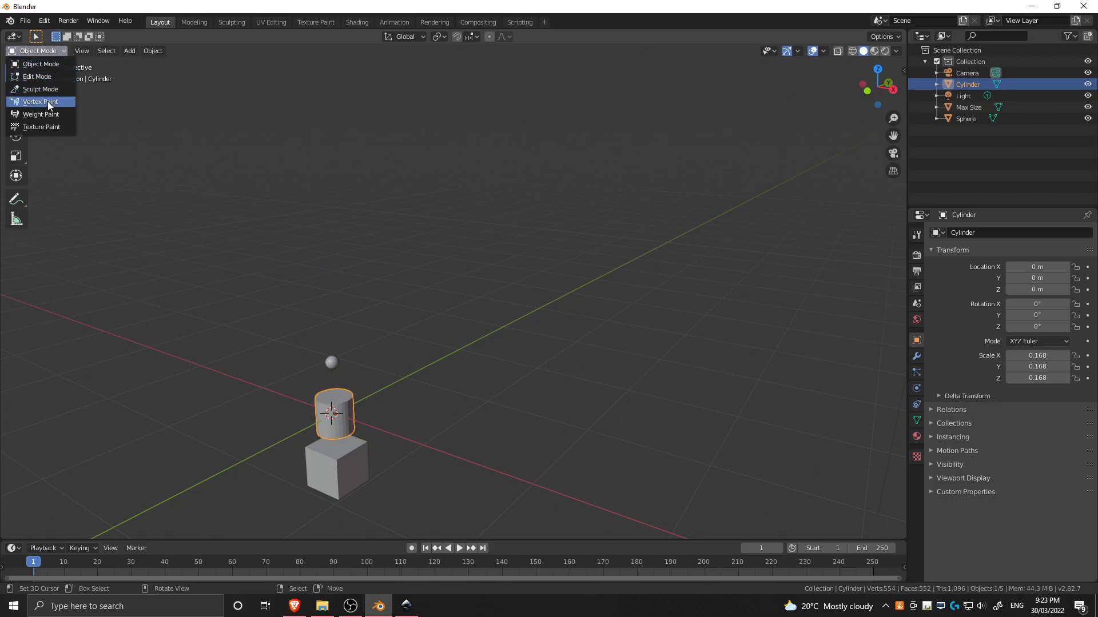
click(46, 77)
key(ctrl+r)
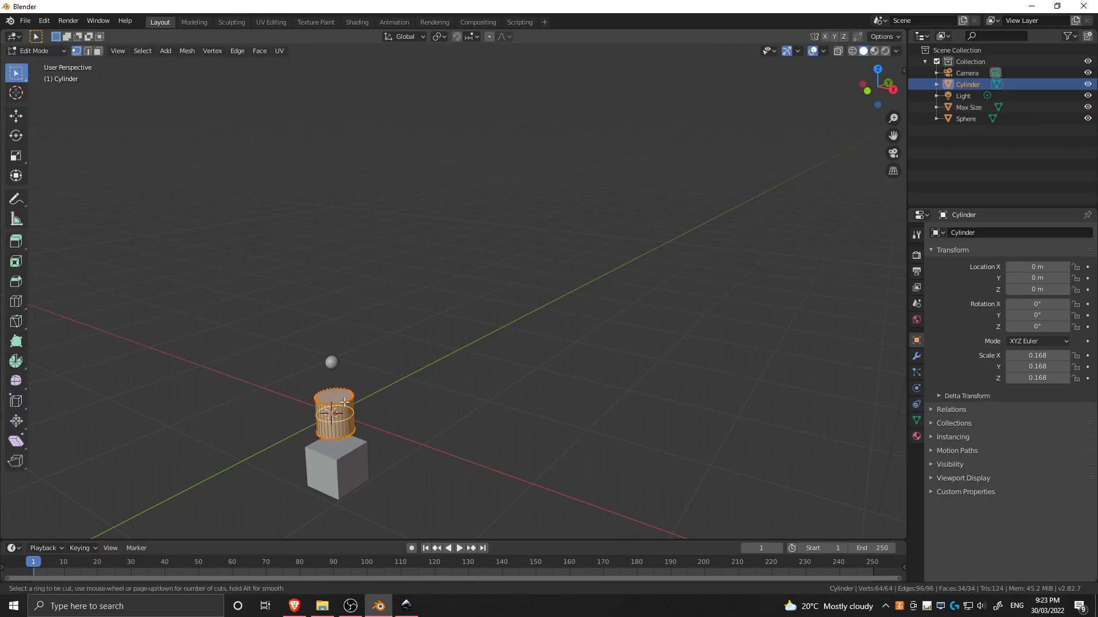
click(342, 415)
right_click(341, 415)
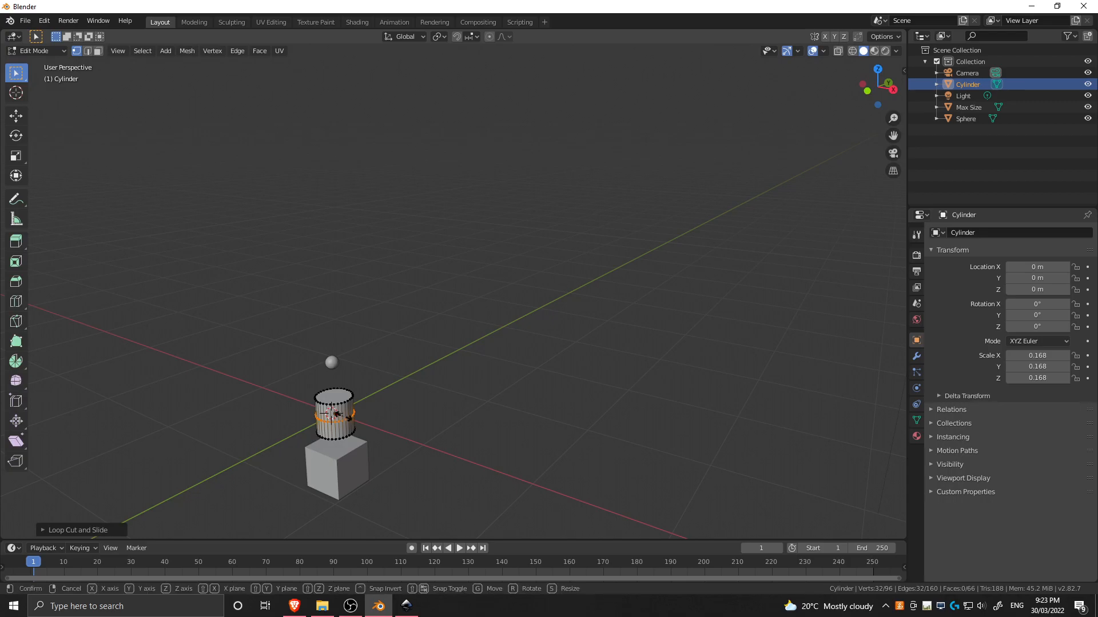
key(s)
click(343, 379)
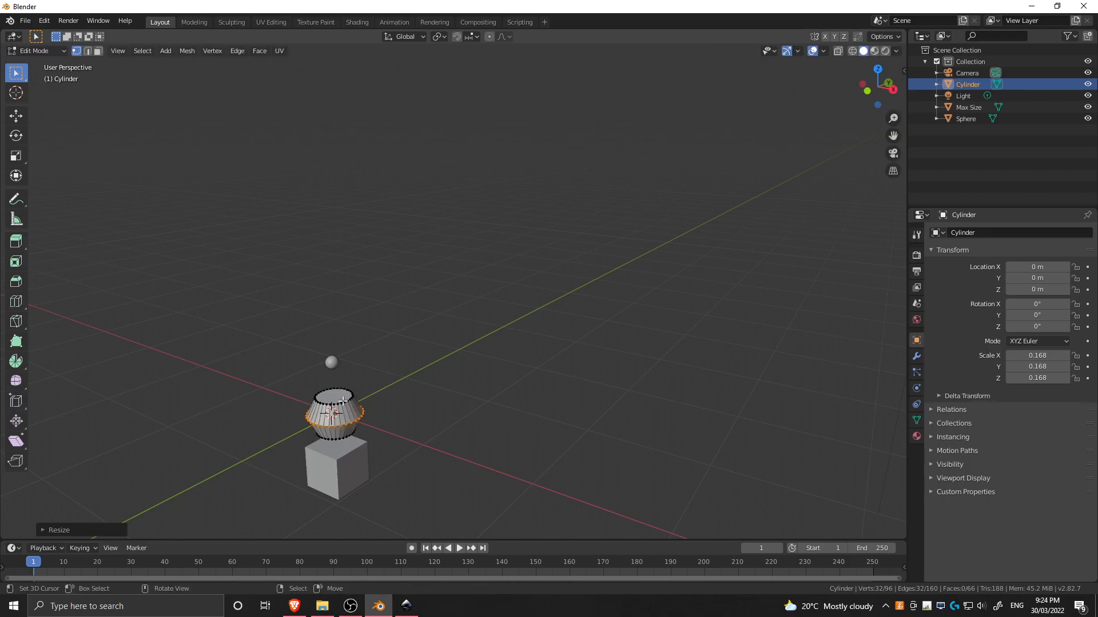
Step: Extrude the cylinder's top face in place and scale it inward to about 0.67, leaving a rim
alt+click(327, 404)
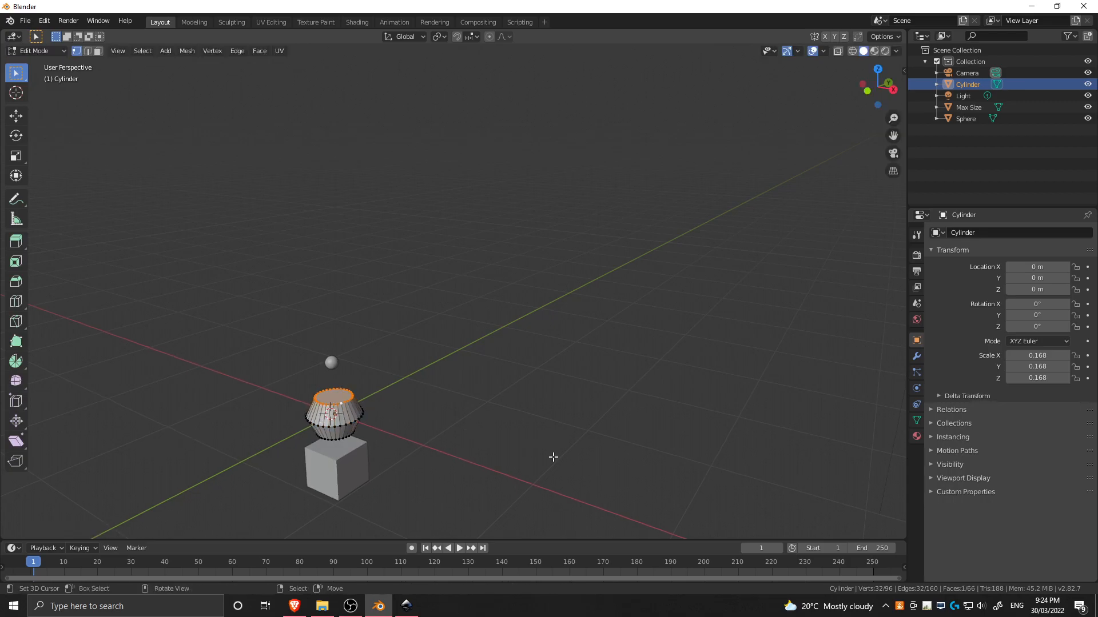
key(e)
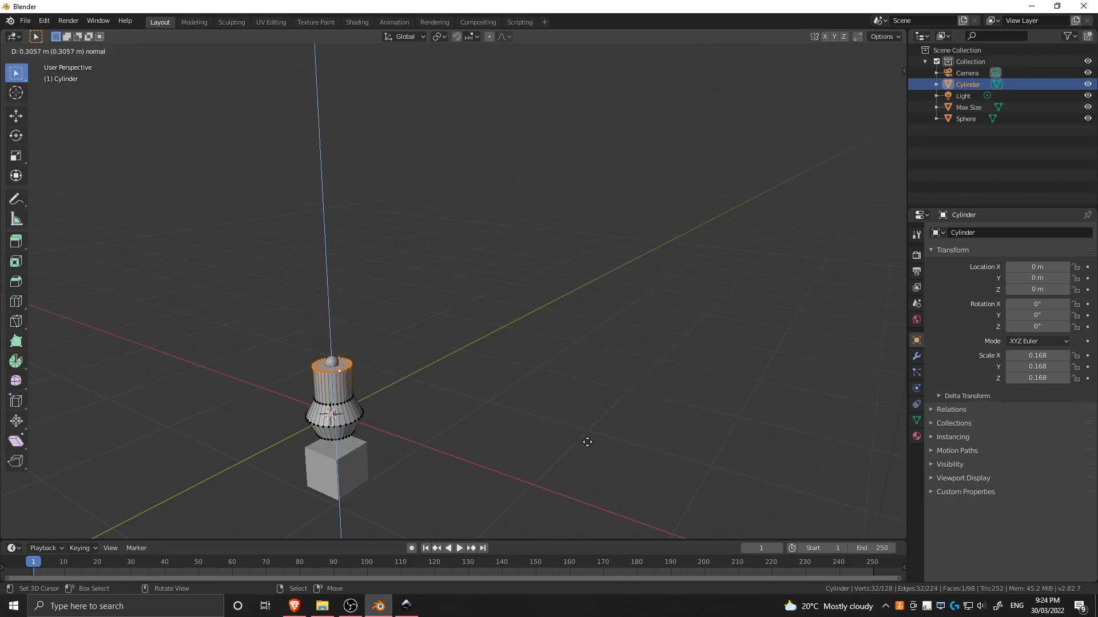
right_click(594, 446)
key(s)
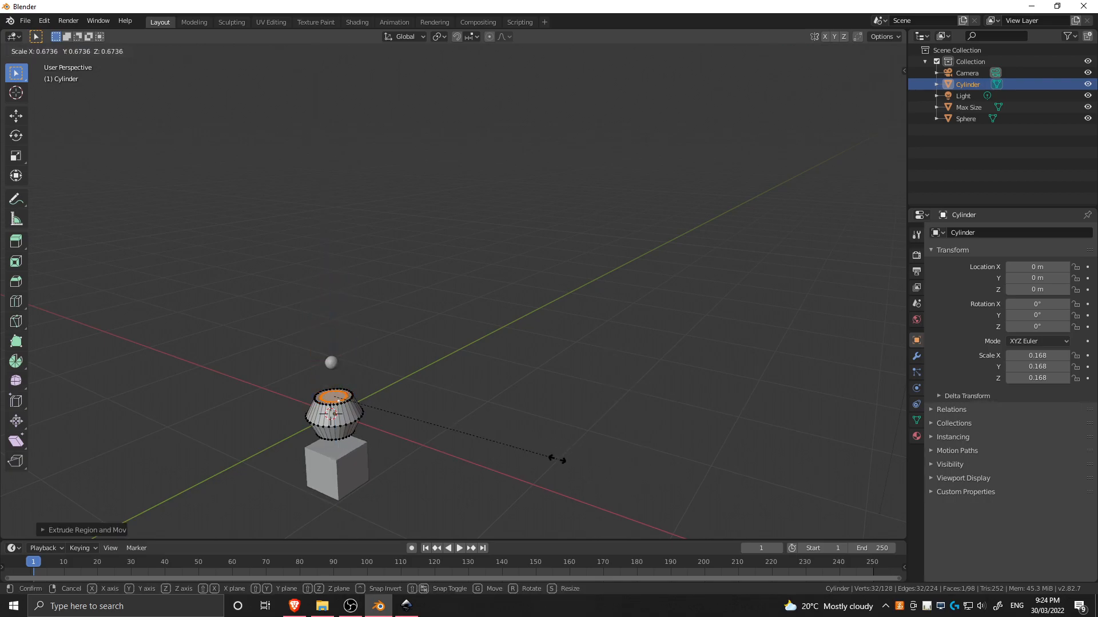
click(557, 459)
Step: Extrude the inner top face down into the cylinder to hollow it, and return to Object Mode
key(e)
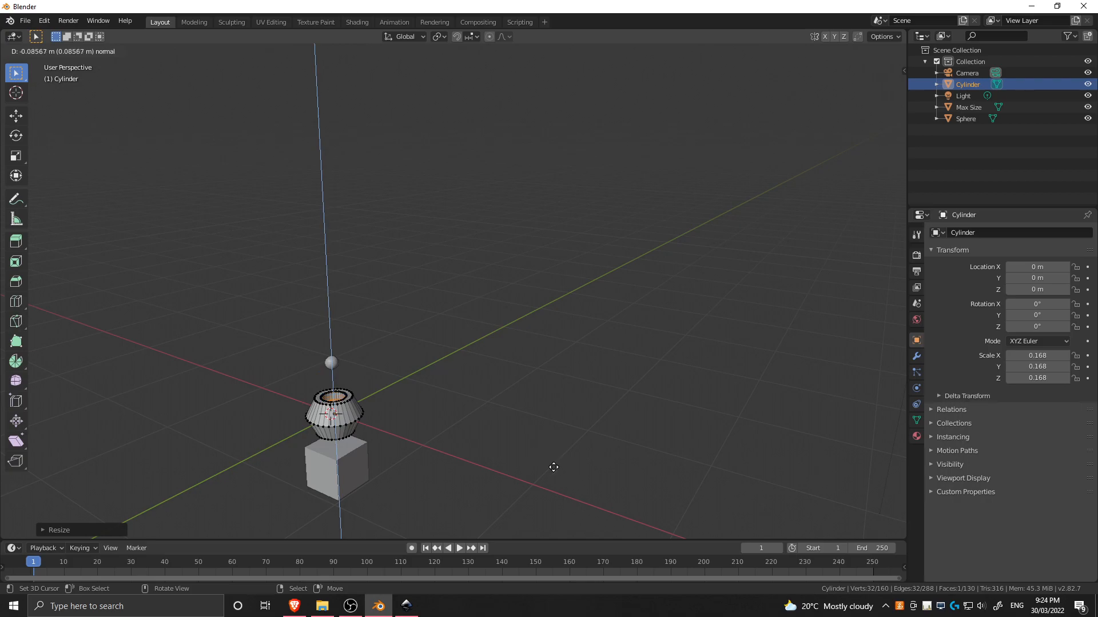
click(509, 439)
key(KP_Decimal)
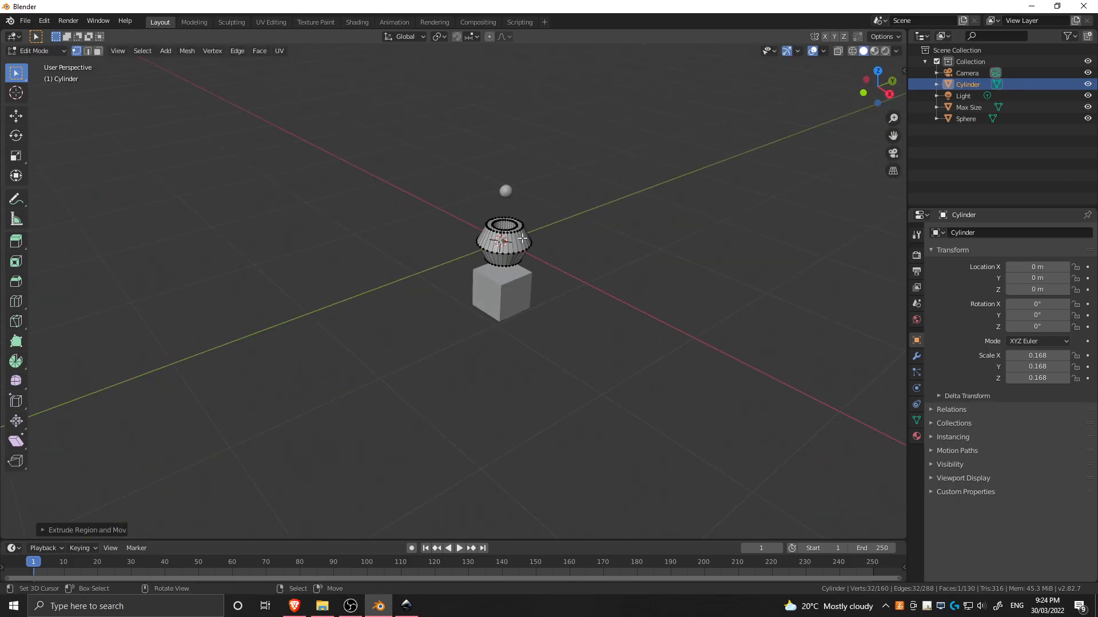
click(36, 51)
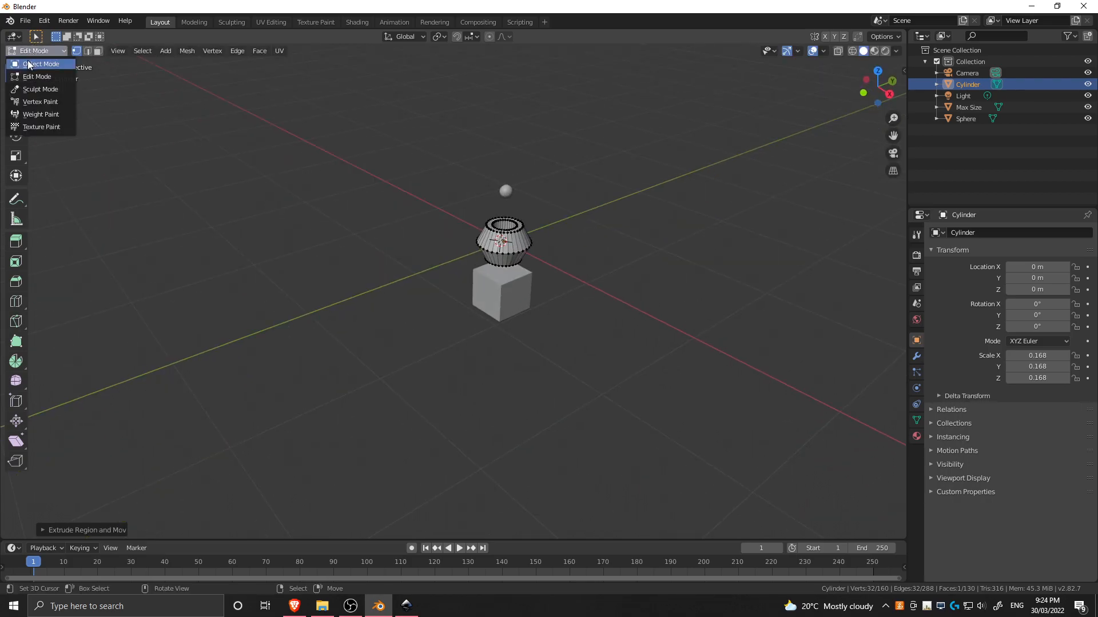
click(34, 63)
Step: Move the sphere down along the Z axis to about 0.134 m, into the cylinder's opening
click(503, 193)
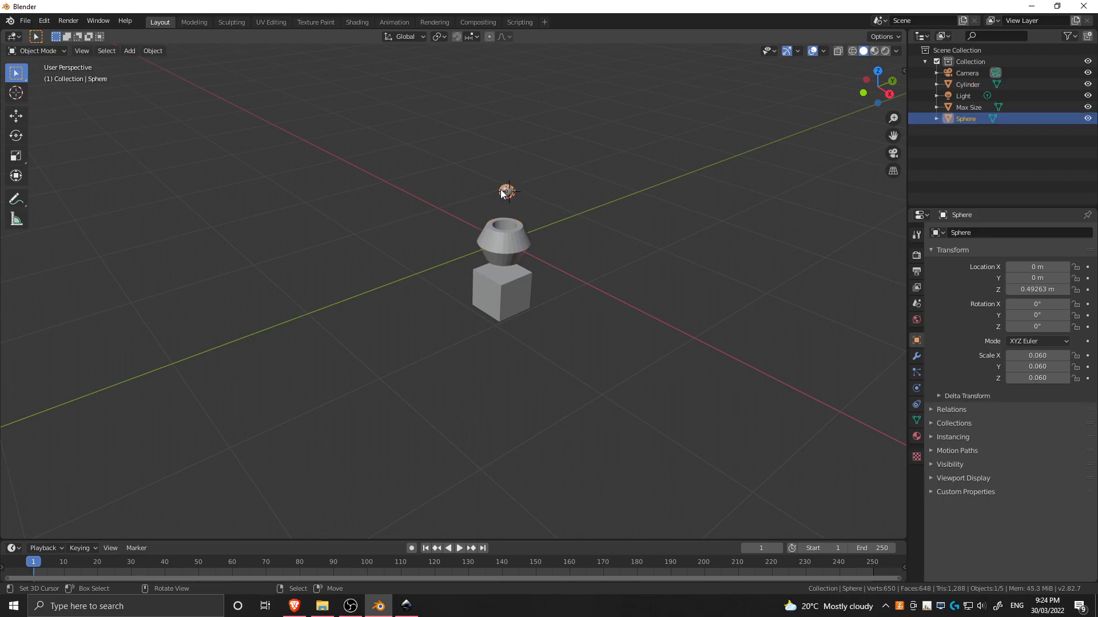
key(g)
key(z)
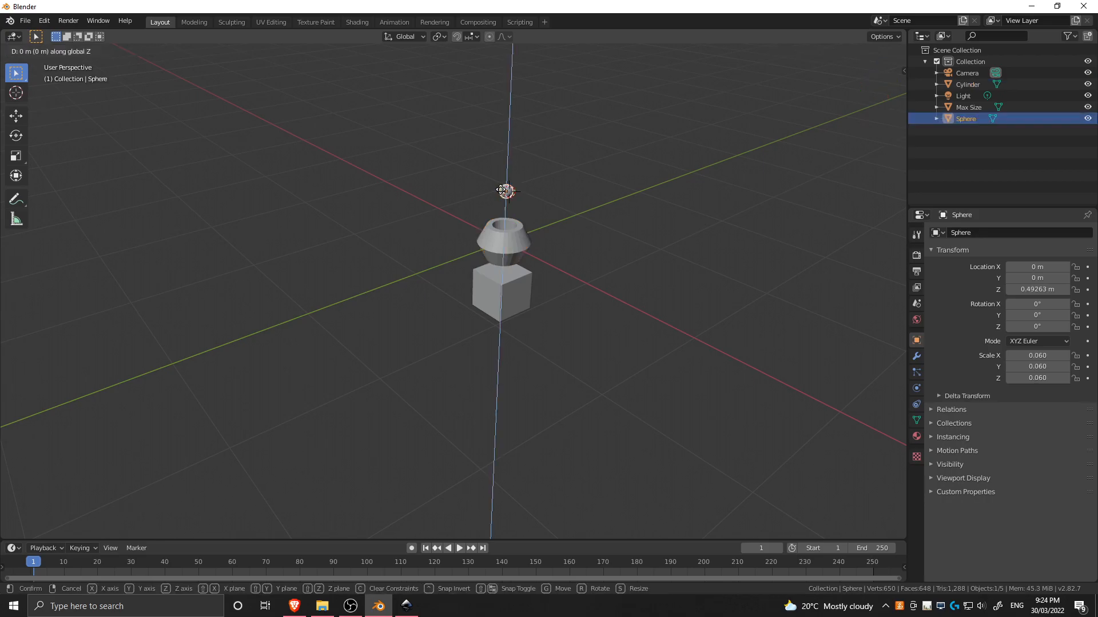
click(519, 227)
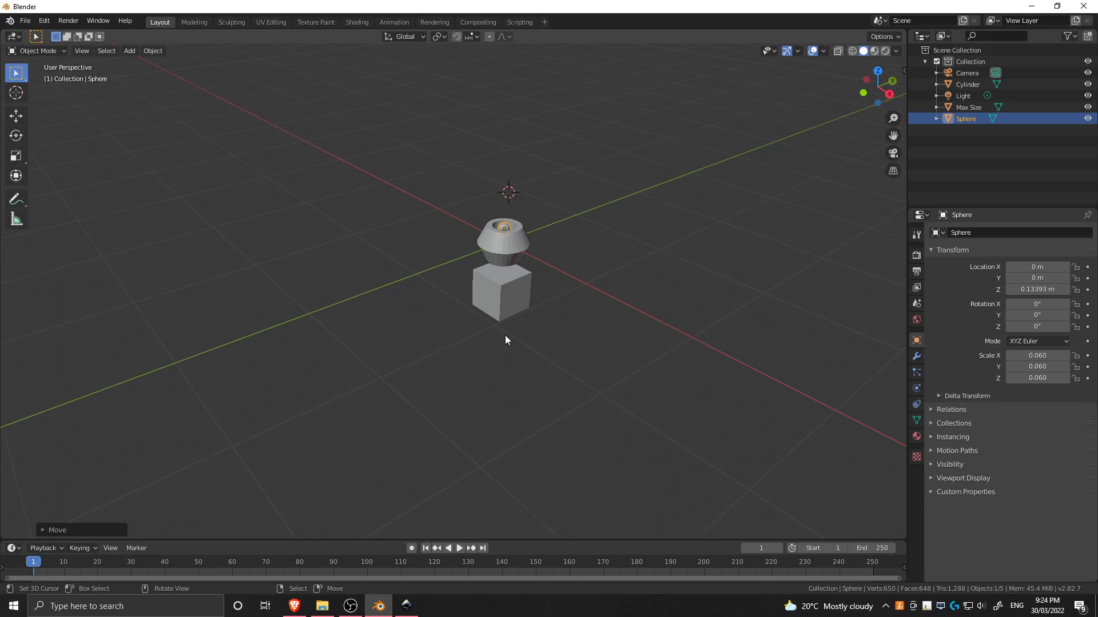
Step: Select the cube, cylinder and sphere together and lock the active sphere's X, Y and Z scale
scroll(506, 335, down, 1)
scroll(505, 344, up, 10)
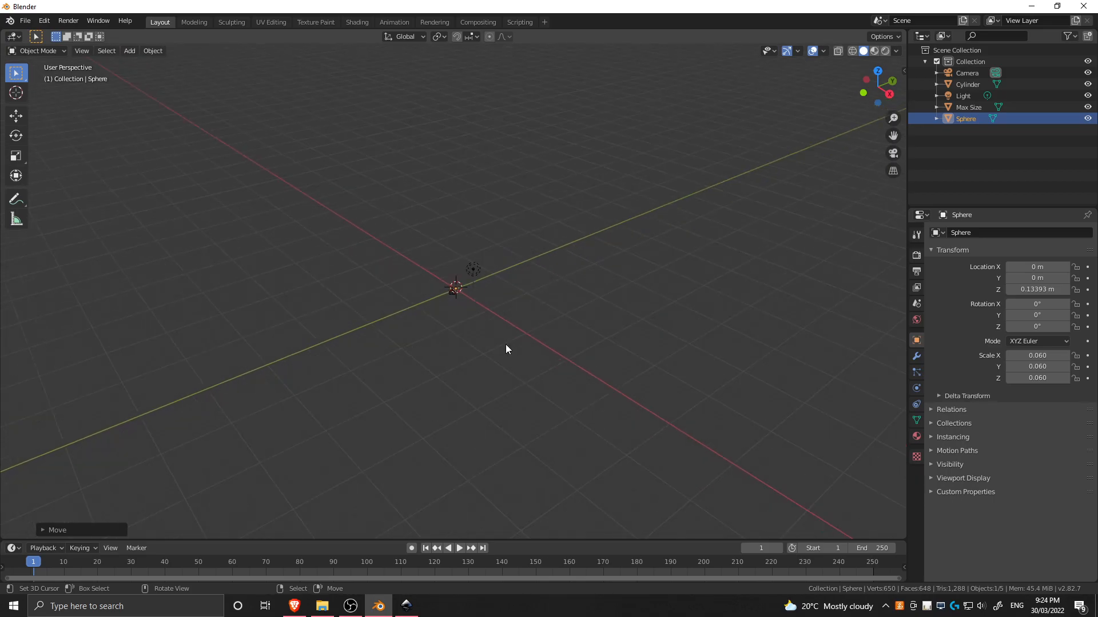
middle_drag(366, 389, 401, 409)
drag(150, 167, 350, 383)
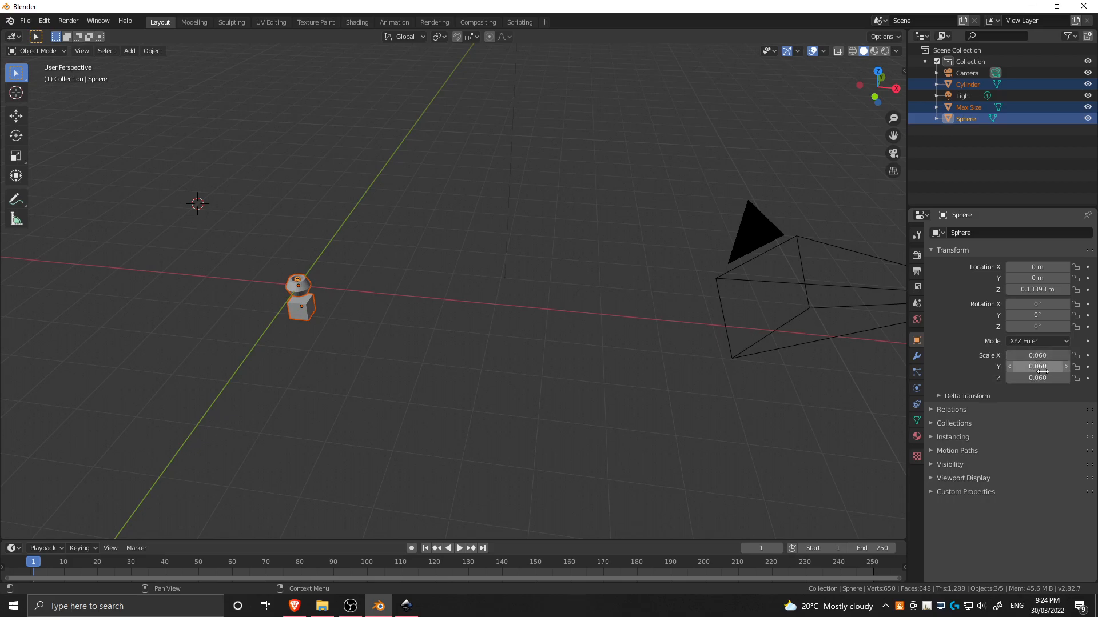
mouse_move(1080, 356)
mouse_down()
mouse_move(1081, 367)
mouse_move(1039, 355)
mouse_move(1078, 355)
mouse_up()
key(ctrl+z)
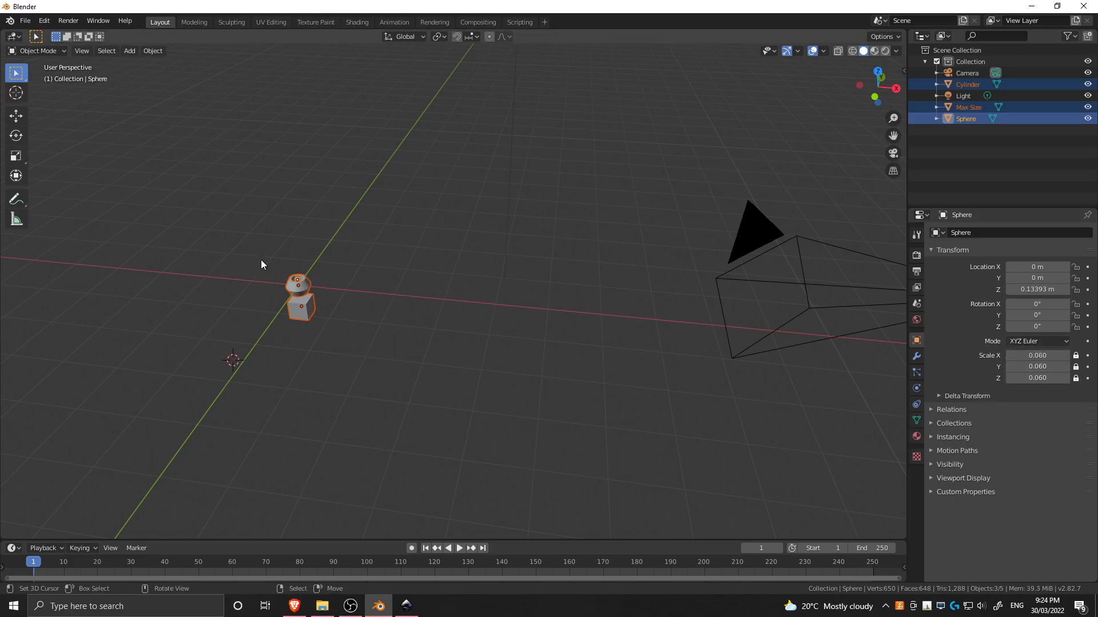
Step: Select only the cylinder and lock its X, Y and Z scale
click(295, 288)
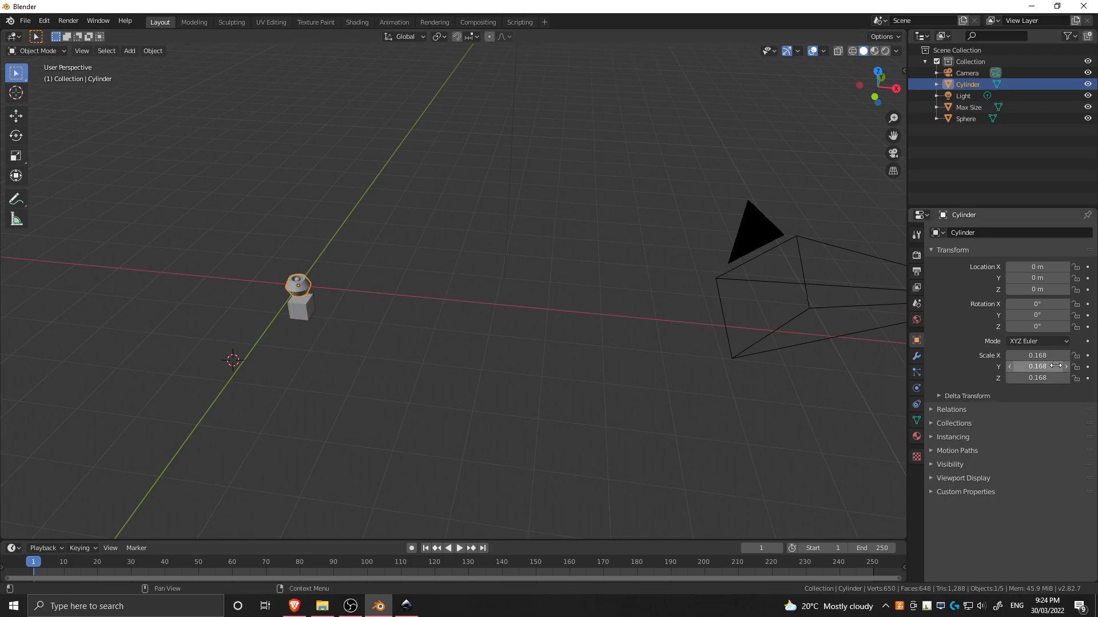
click(1075, 356)
click(1076, 366)
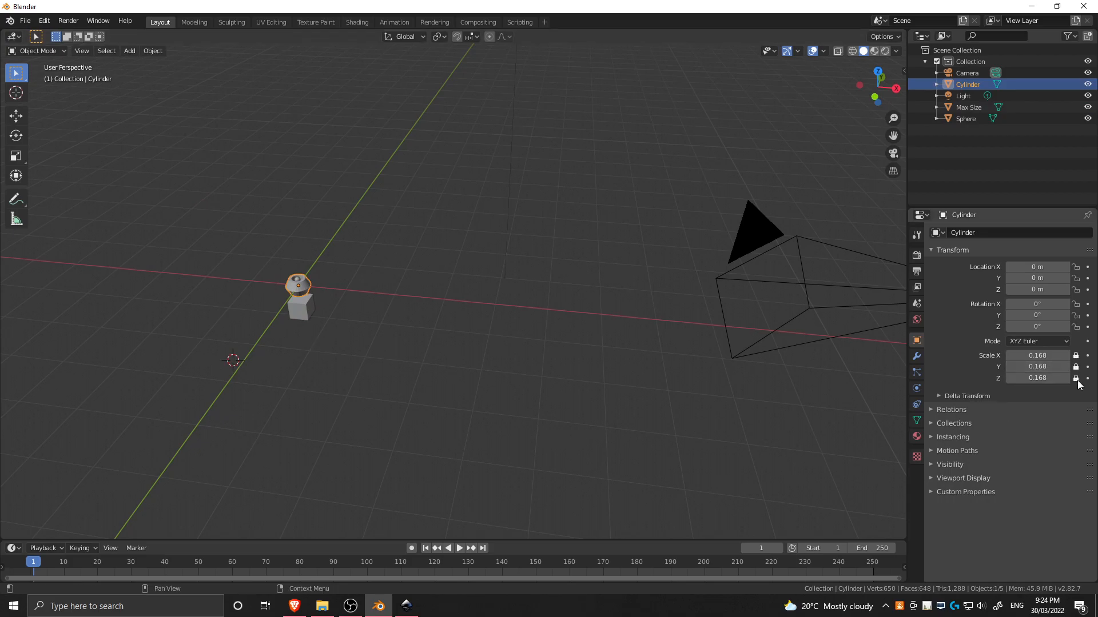
Step: Lock the Max Size cube's scale on X, Y and Z, and try to scale the cube
click(300, 306)
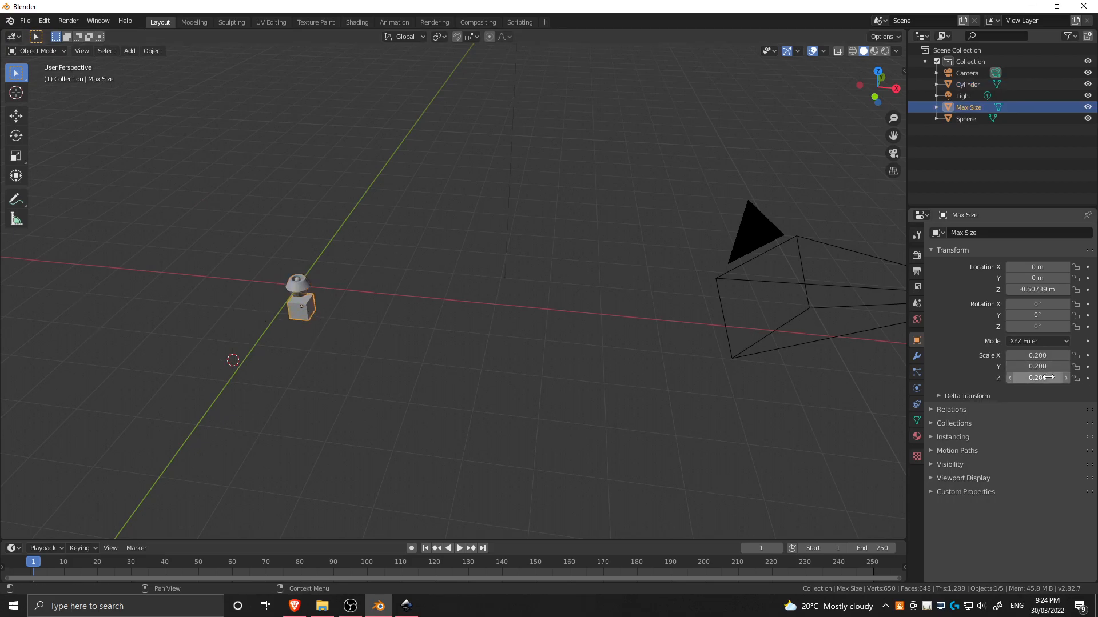
click(1076, 356)
click(1076, 367)
click(1075, 378)
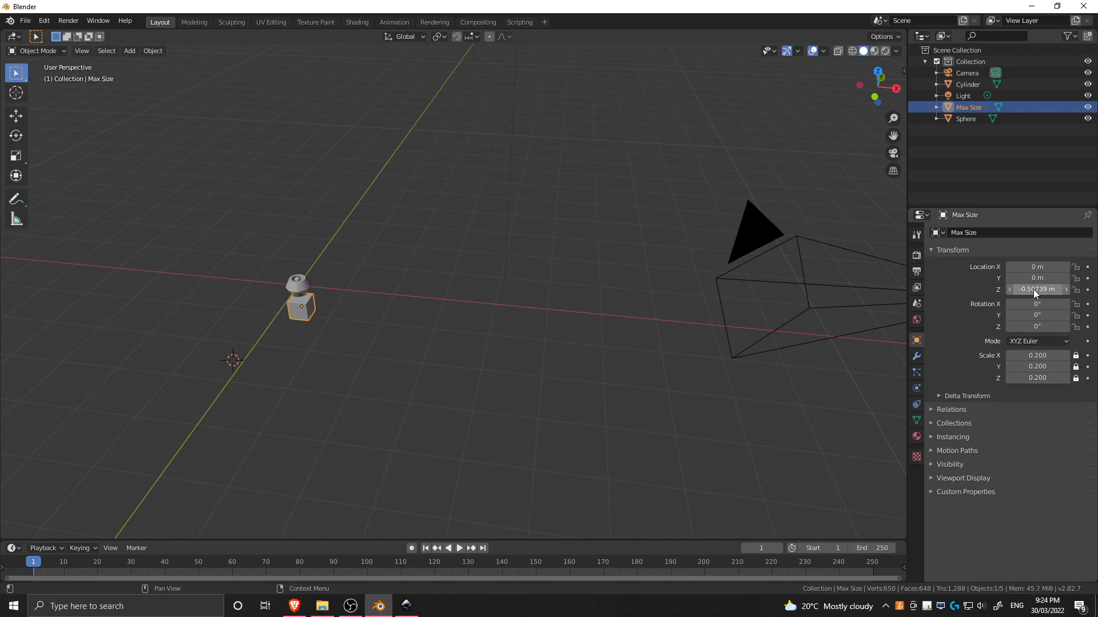
key(s)
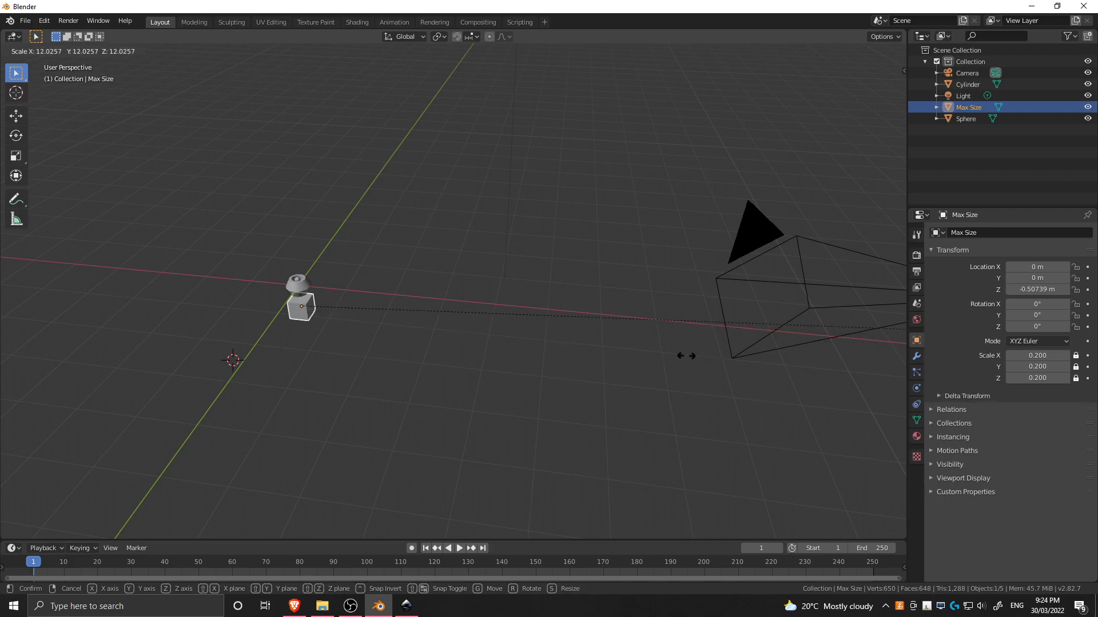
right_click(593, 363)
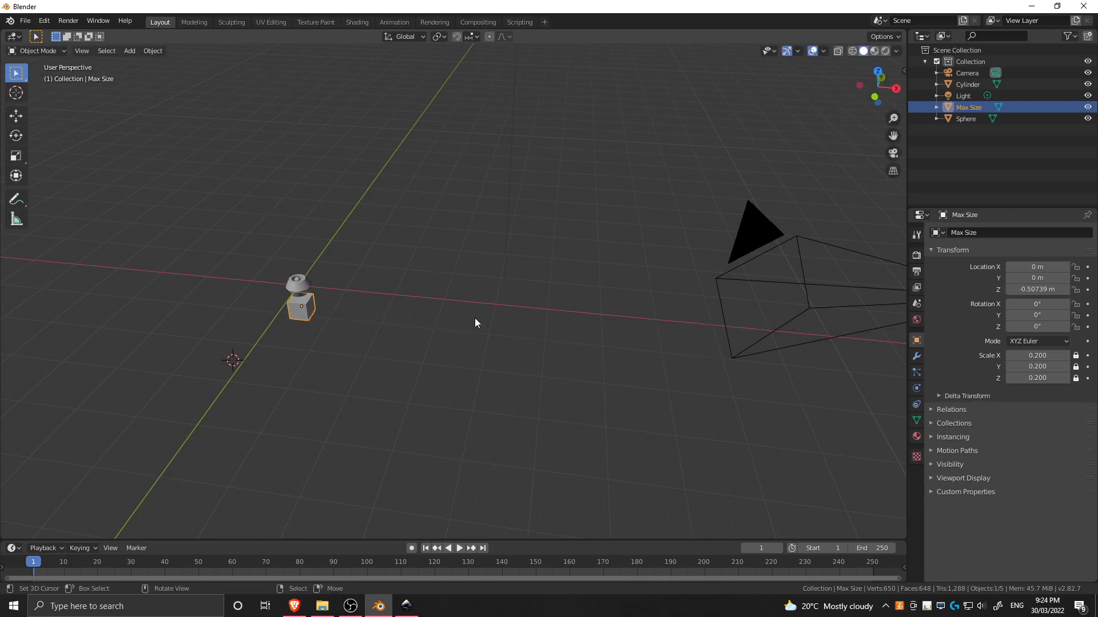
Step: Unlock the Max Size cube's scale on all three axes and try a uniform scaling on it
click(1076, 366)
key(s)
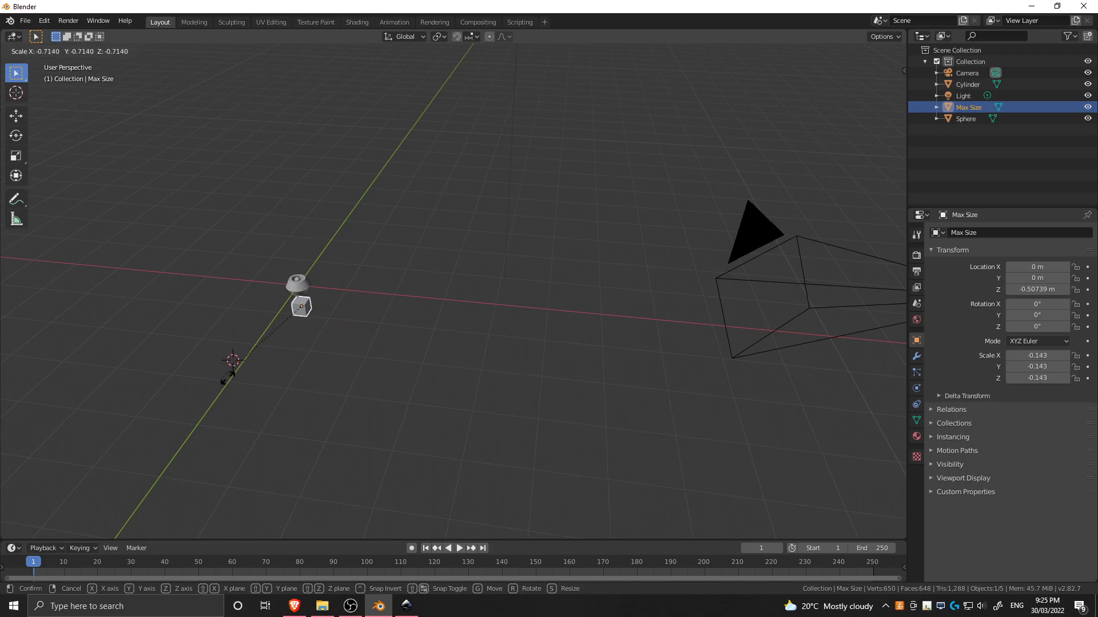
right_click(441, 436)
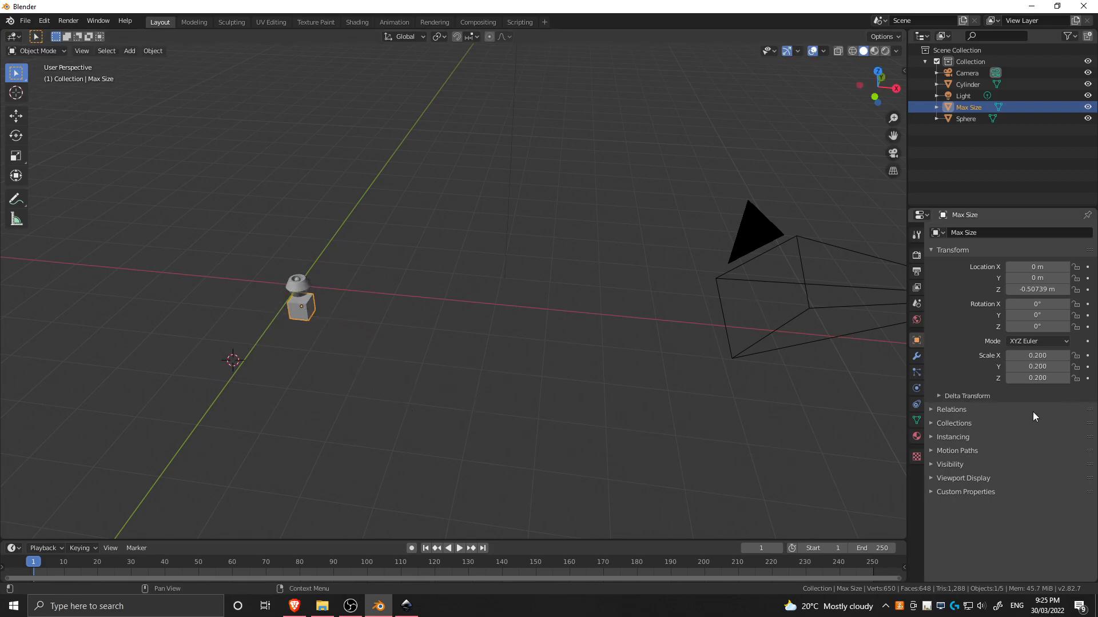